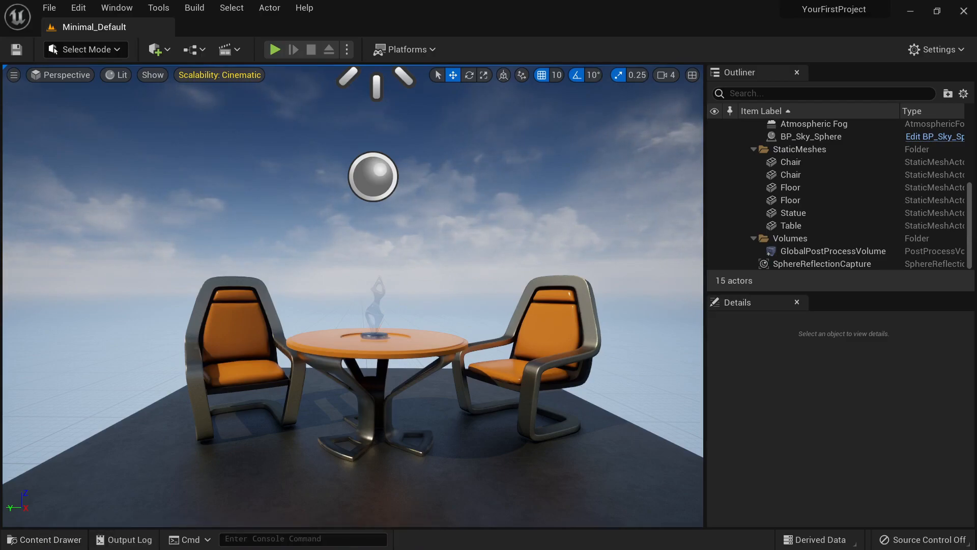
Browse to the StarterContent Maps folder in the project content and locate the Minimal_Default level asset
{"action": "key", "text": "ctrl+space"}
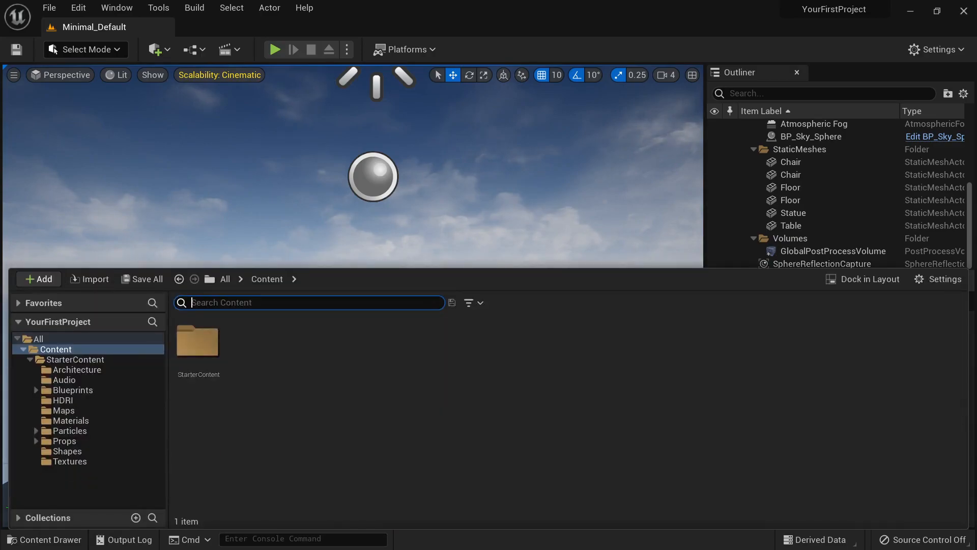
{"action": "left_click", "coordinate": [57, 349]}
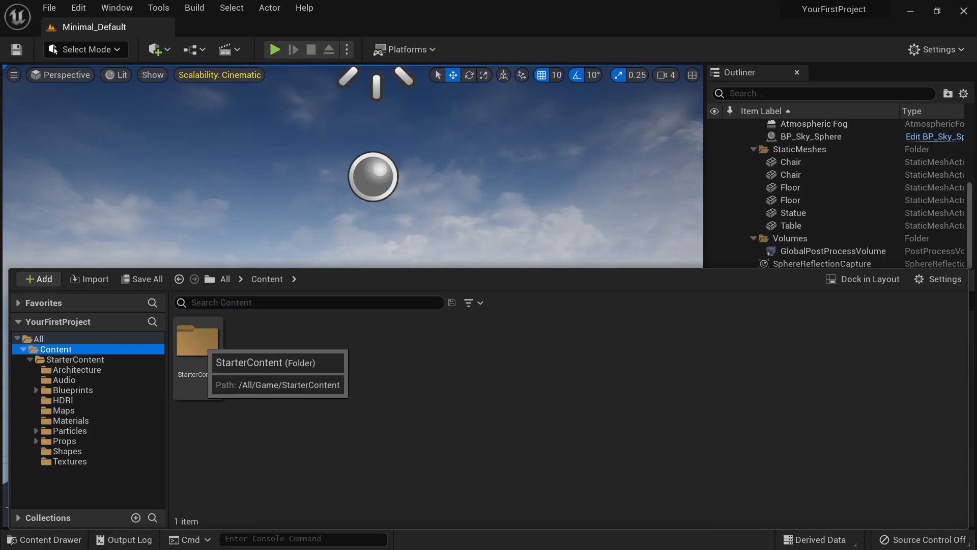
{"action": "double_click", "coordinate": [198, 346]}
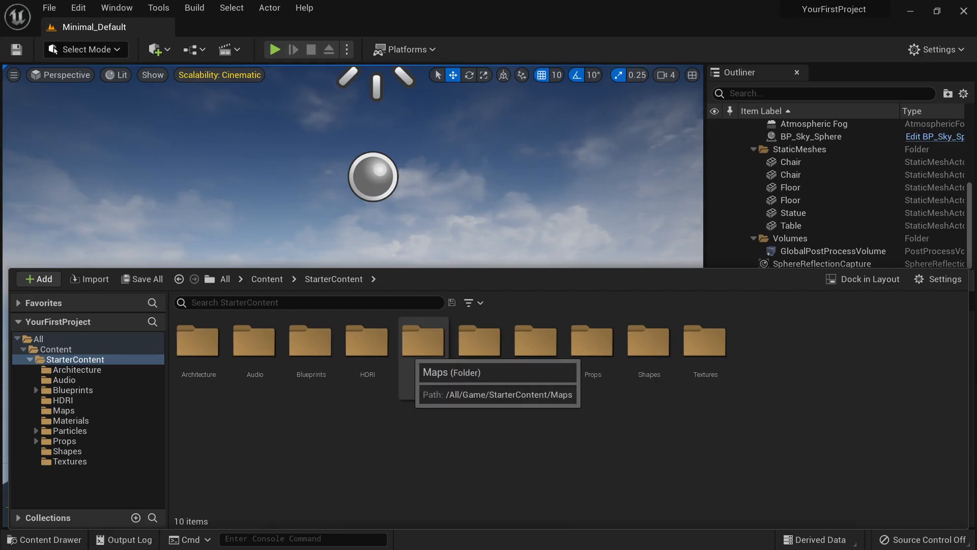
{"action": "double_click", "coordinate": [423, 340]}
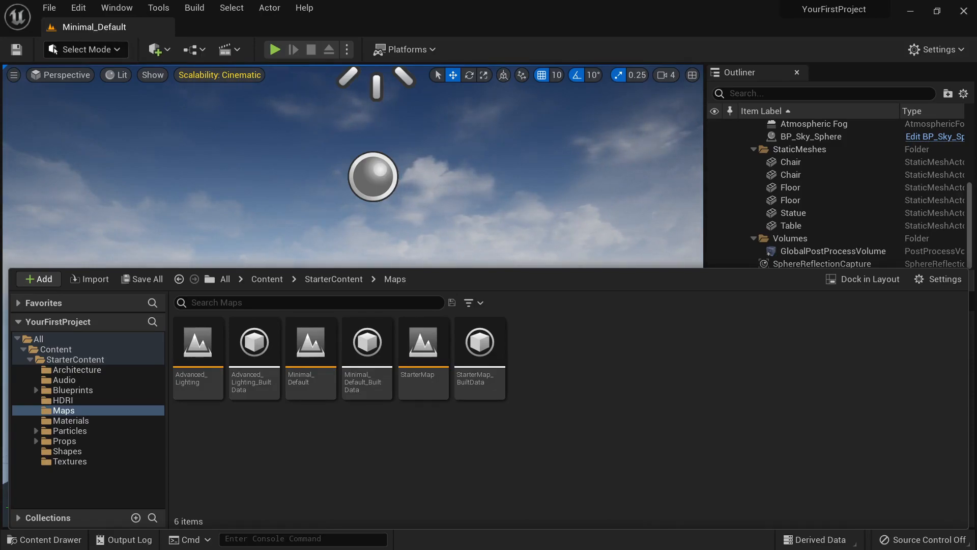
{"action": "left_click", "coordinate": [306, 363]}
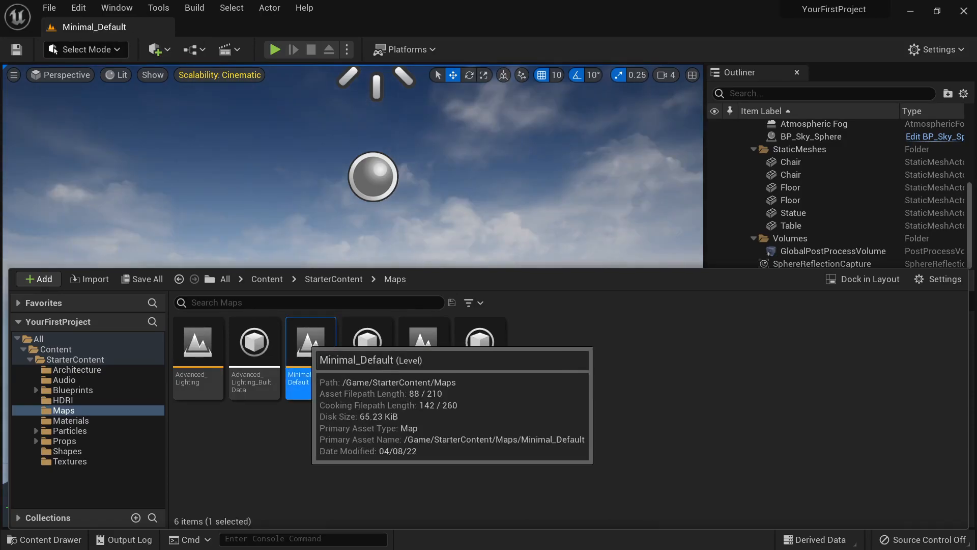
{"action": "key", "text": "ctrl+space"}
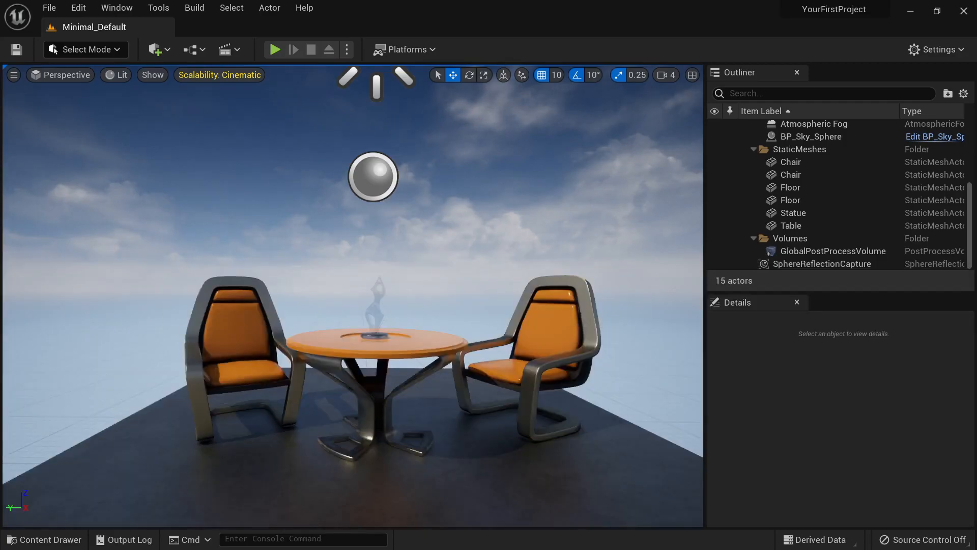
{"action": "key", "text": "ctrl+space"}
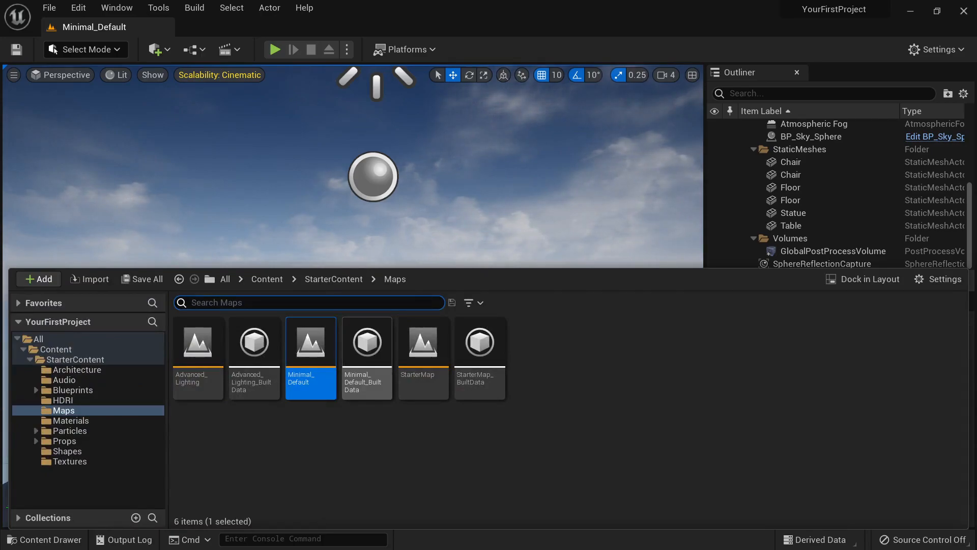
{"action": "key", "text": "ctrl+space"}
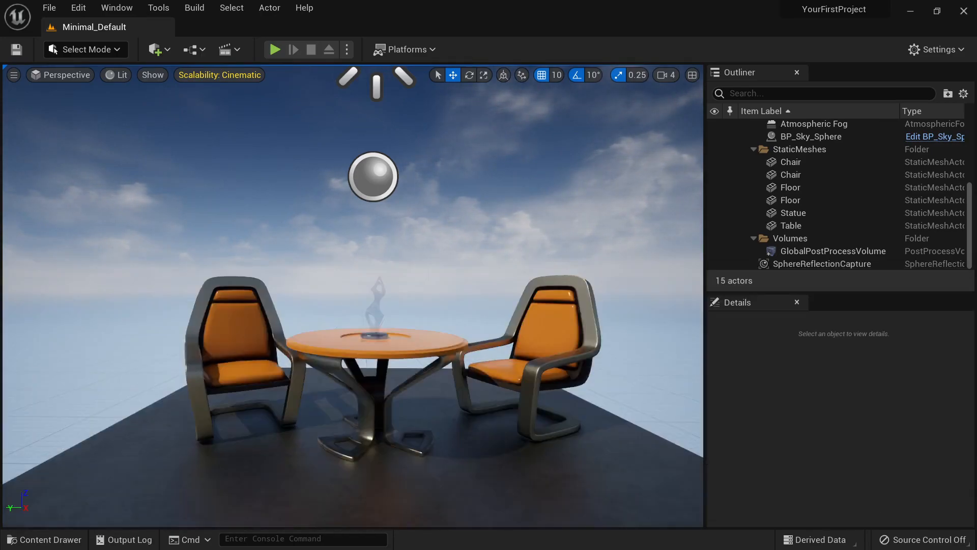
Create a new level from the Basic template and look around it
{"action": "left_click", "coordinate": [49, 7]}
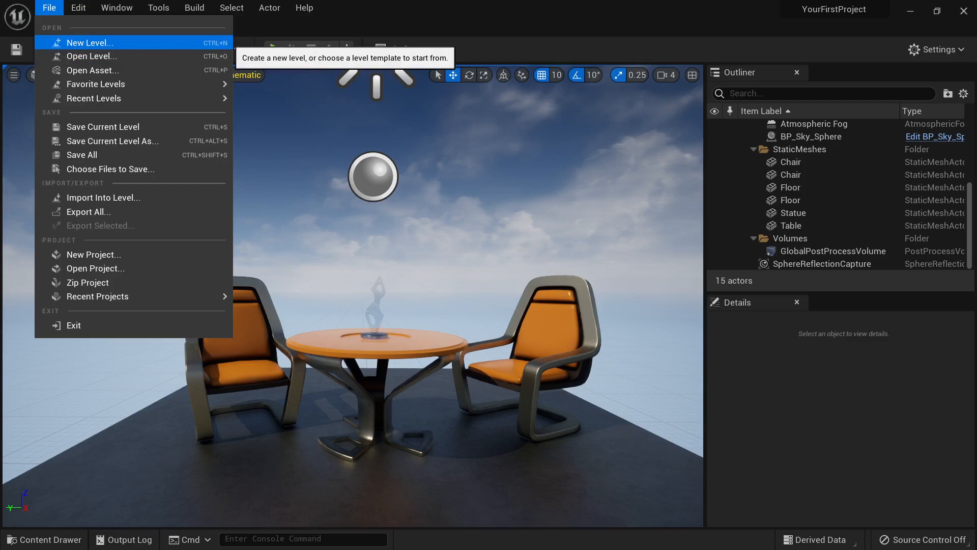
{"action": "left_click", "coordinate": [89, 42]}
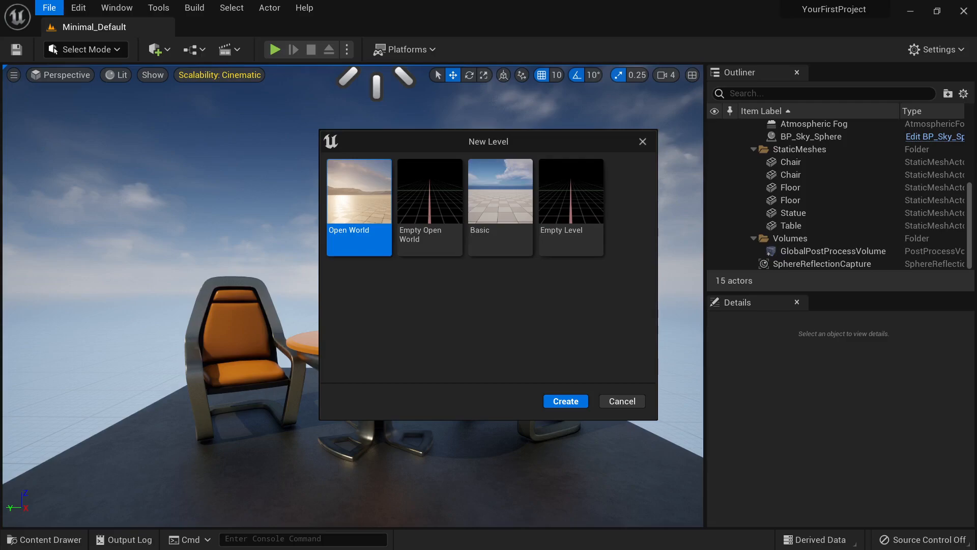
{"action": "left_click", "coordinate": [500, 214]}
{"action": "left_click", "coordinate": [565, 401]}
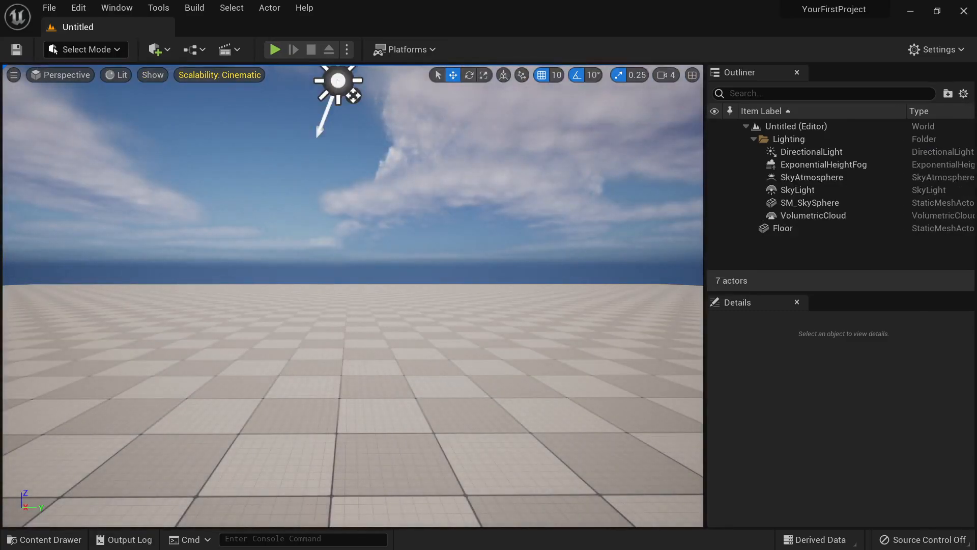
{"action": "right_click_drag", "start_coordinate": [353, 296], "coordinate": [16, 283]}
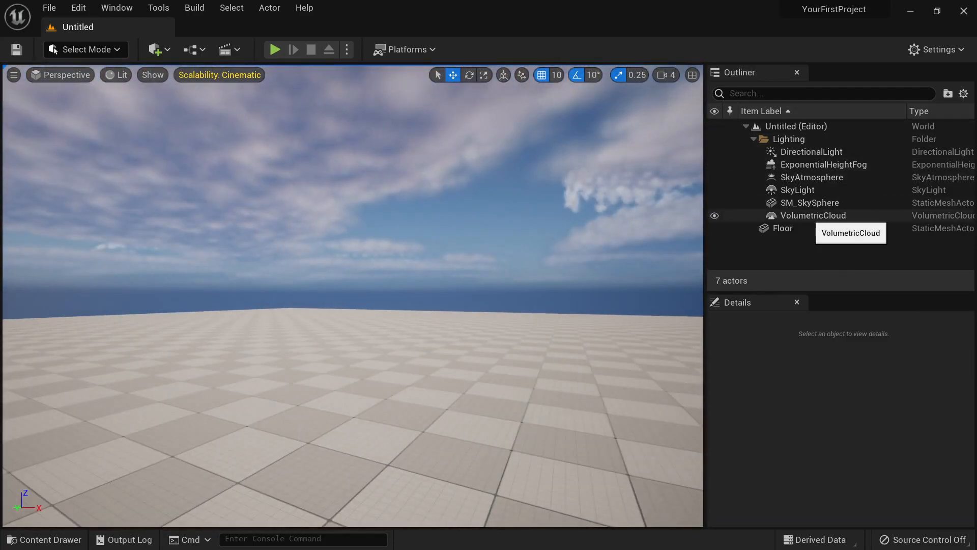
{"action": "right_click_drag", "start_coordinate": [432, 285], "coordinate": [366, 301]}
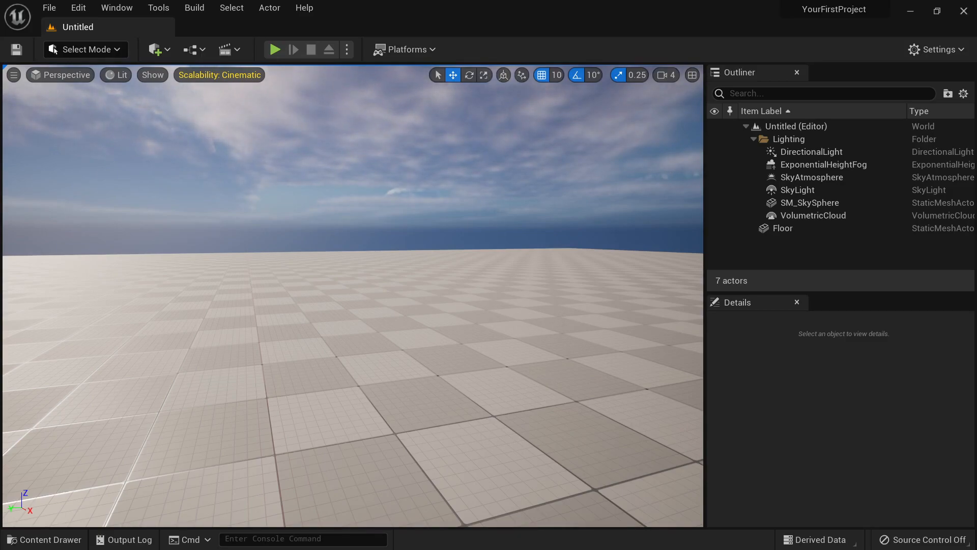
Start saving the current level under a new name and create a folder named Maps inside Content
{"action": "left_click", "coordinate": [49, 7]}
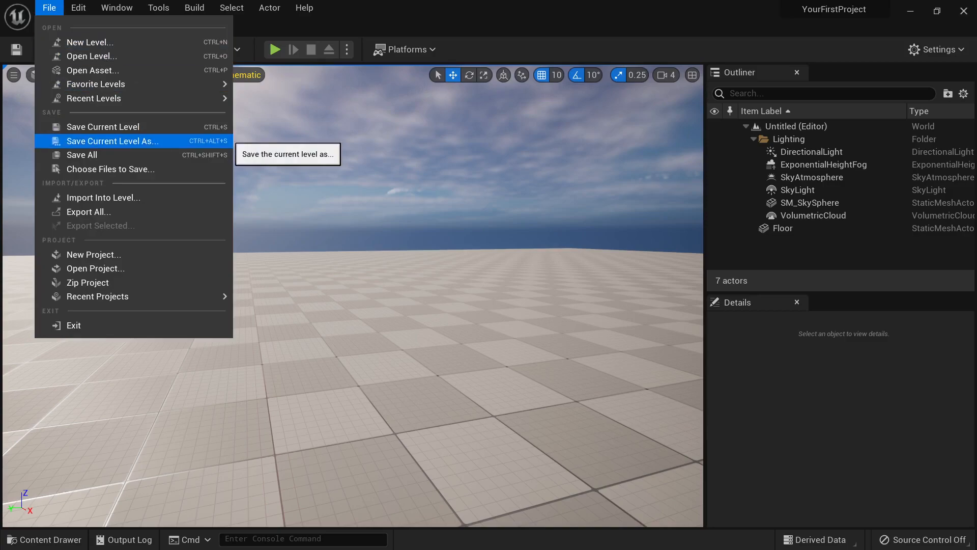
{"action": "left_click", "coordinate": [112, 141]}
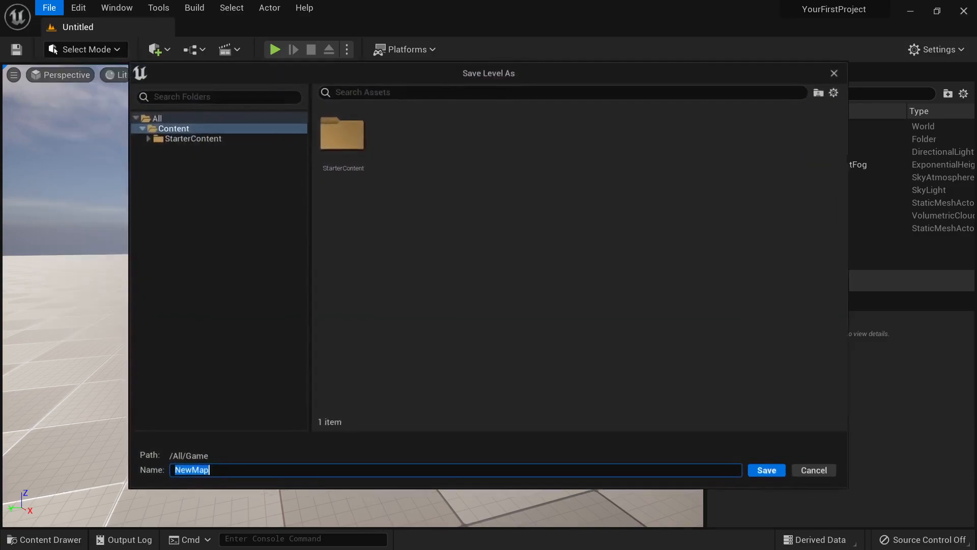
{"action": "right_click", "coordinate": [461, 185]}
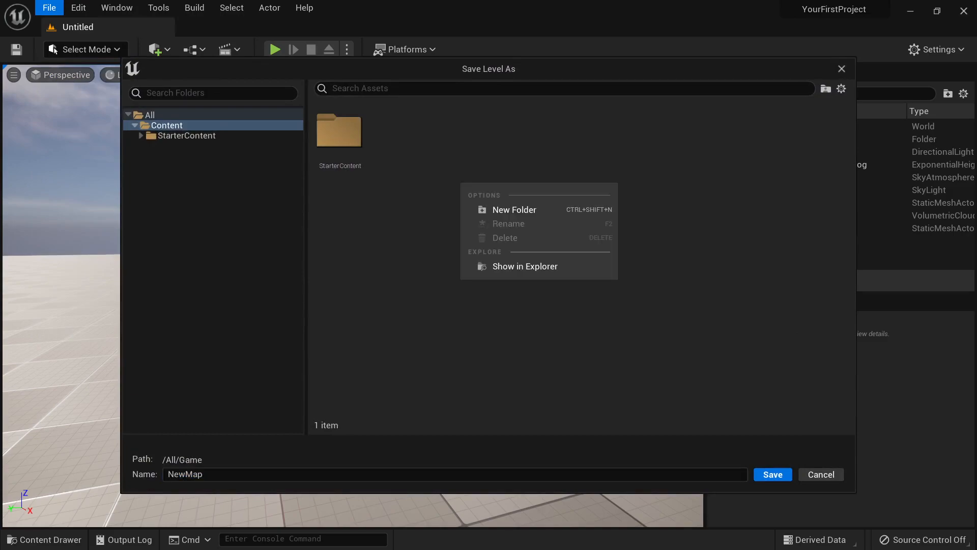
{"action": "left_click", "coordinate": [496, 209]}
{"action": "type", "text": "Maps"}
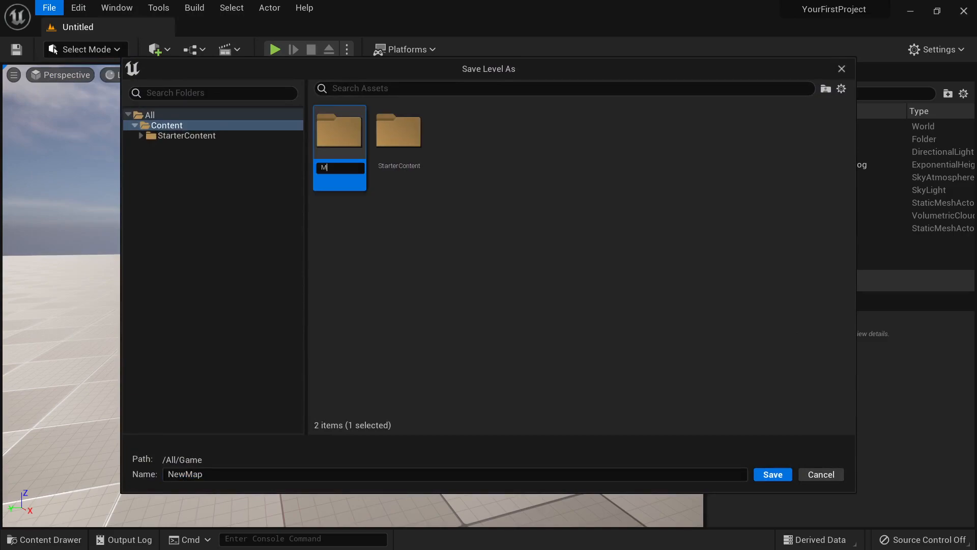
{"action": "key", "text": "Return"}
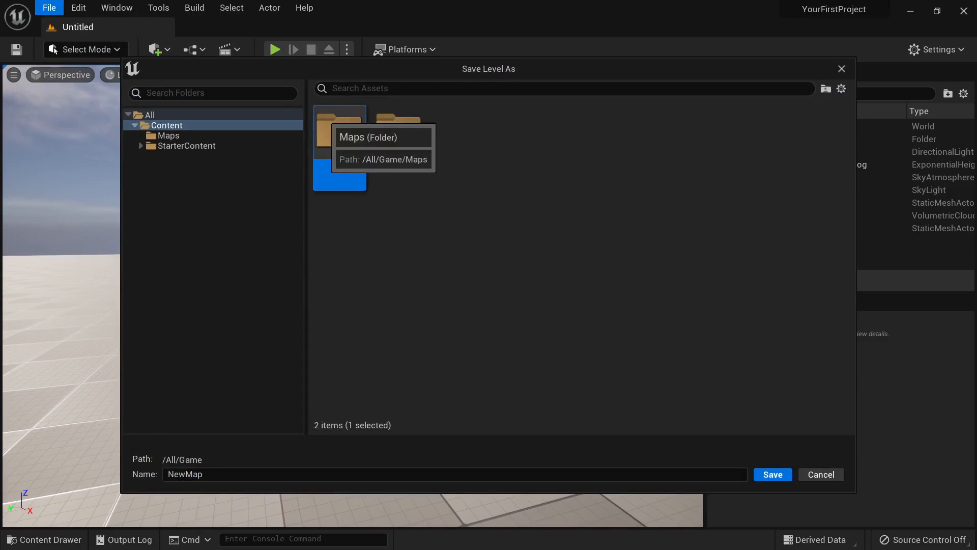
Save the level as BasicLevel in the new Maps folder
{"action": "double_click", "coordinate": [339, 131]}
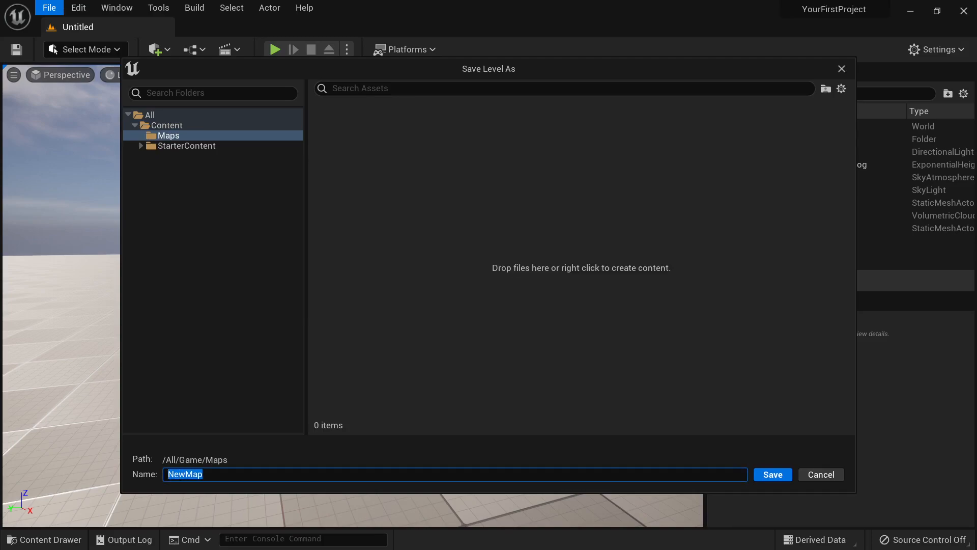
{"action": "type", "text": "BasicLevel"}
{"action": "key", "text": "Return"}
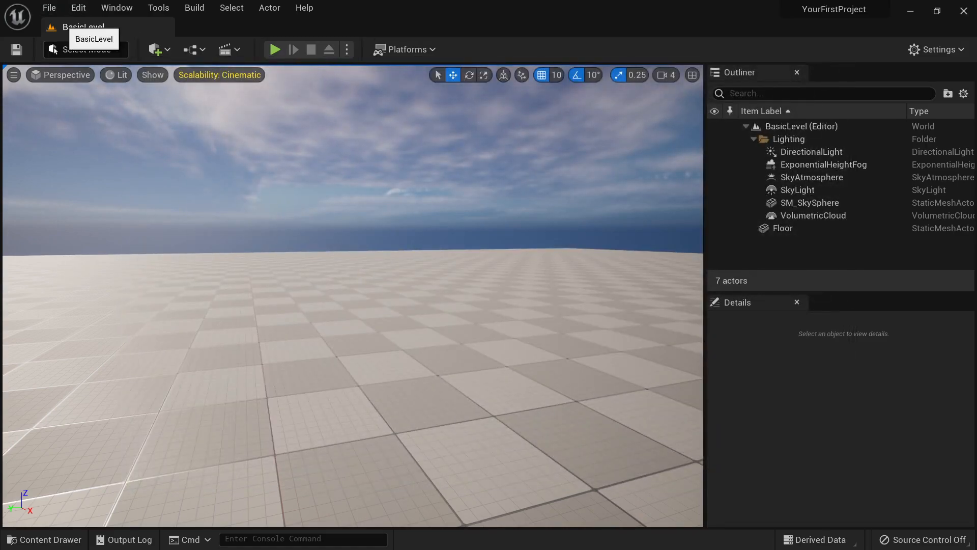
Create a new level asset named EmptyLevel in the Content/Maps folder and save it
{"action": "key", "text": "ctrl+space"}
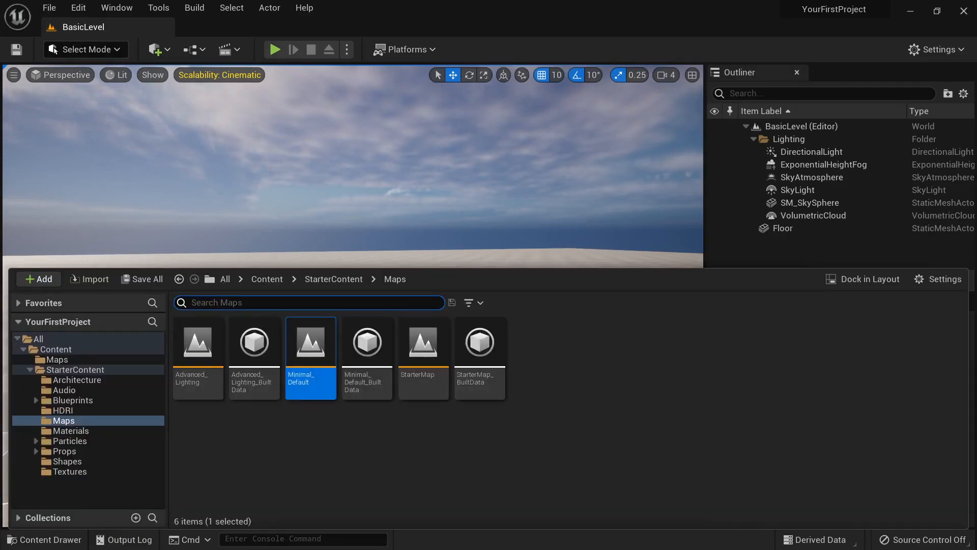
{"action": "left_click", "coordinate": [225, 279]}
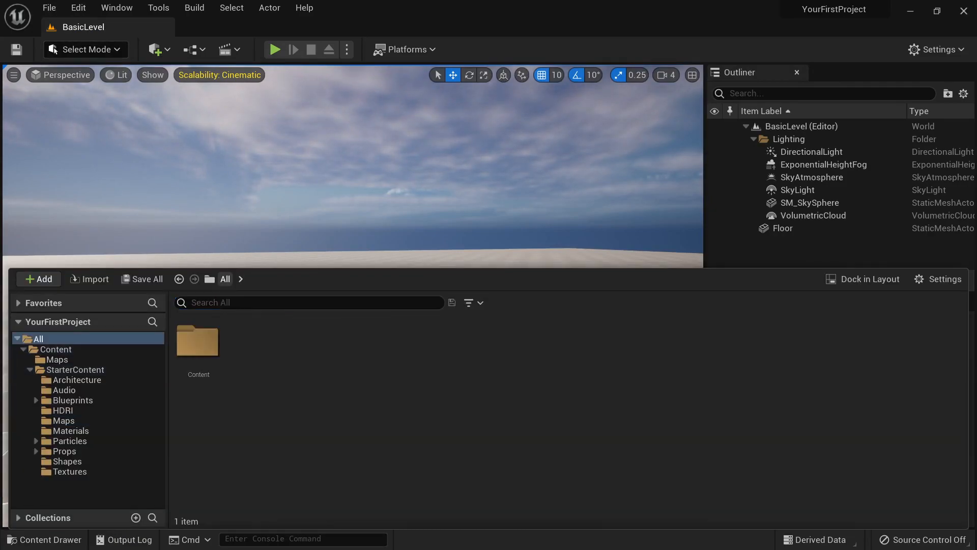
{"action": "double_click", "coordinate": [198, 342]}
{"action": "double_click", "coordinate": [198, 342]}
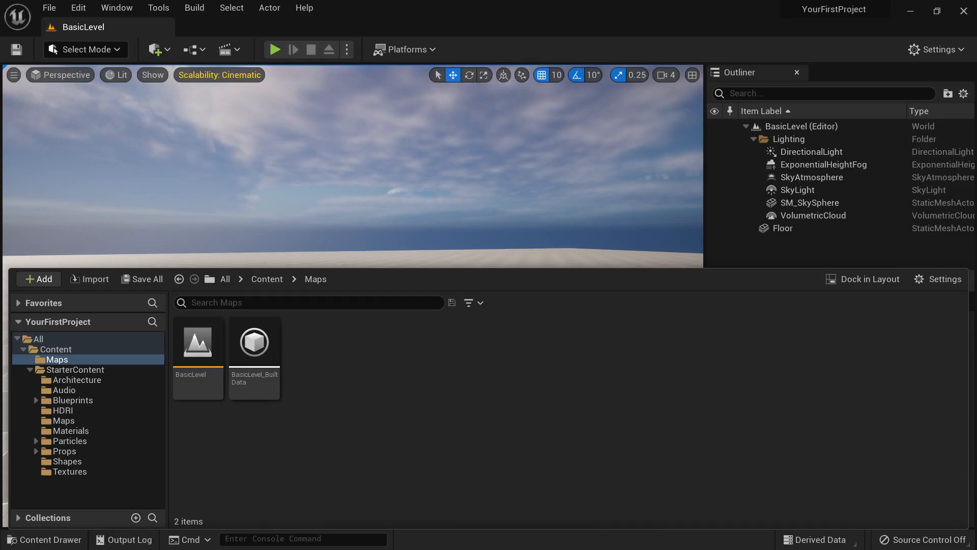
{"action": "right_click", "coordinate": [323, 358]}
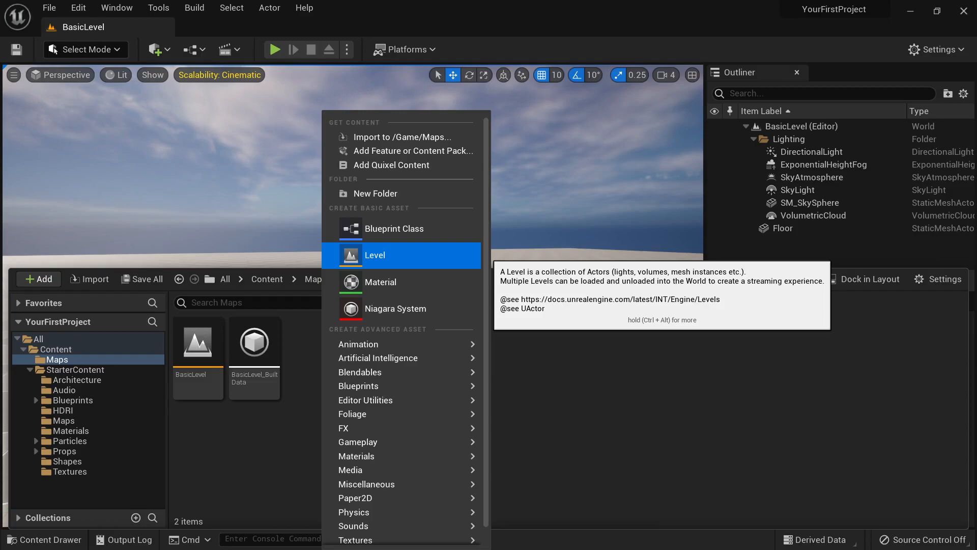
{"action": "left_click", "coordinate": [375, 255]}
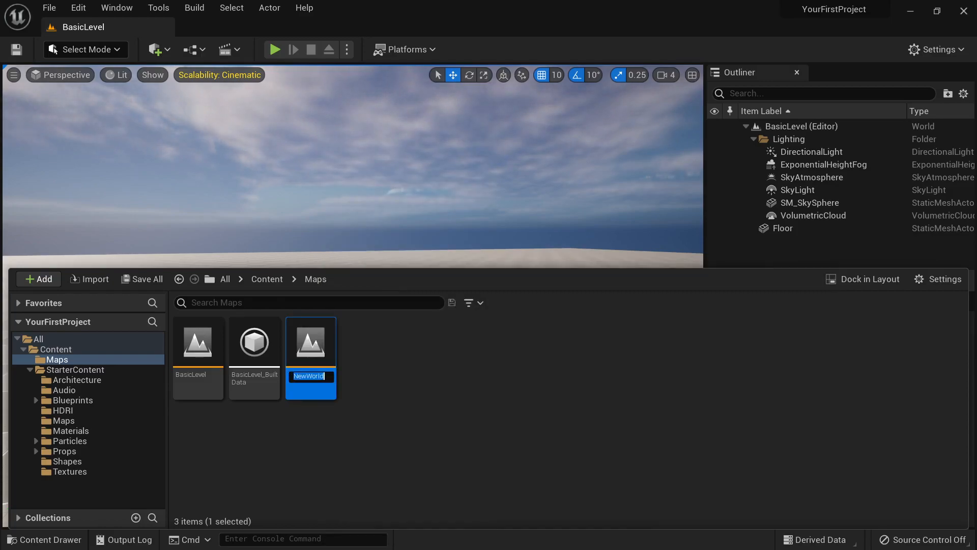
{"action": "type", "text": "EmptyLevel"}
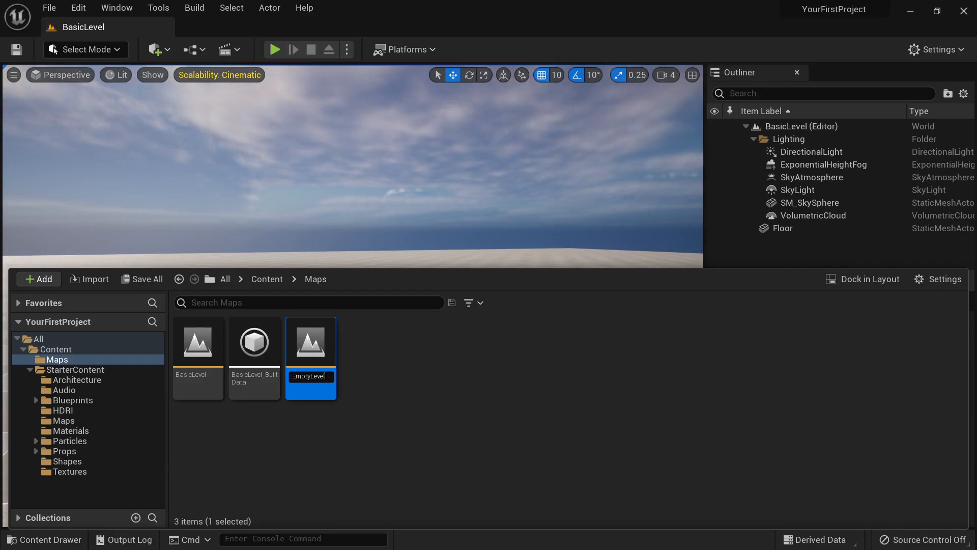
{"action": "key", "text": "Return"}
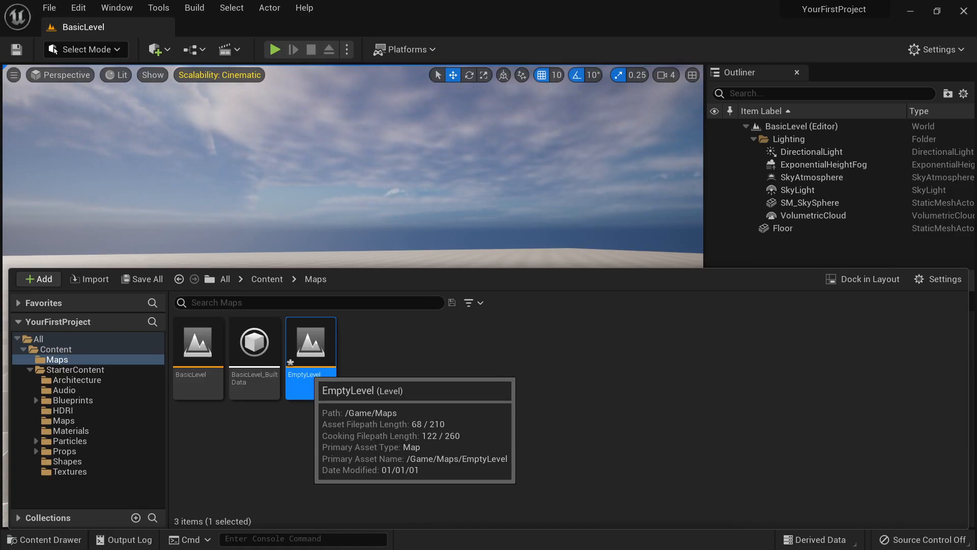
{"action": "key", "text": "ctrl+s"}
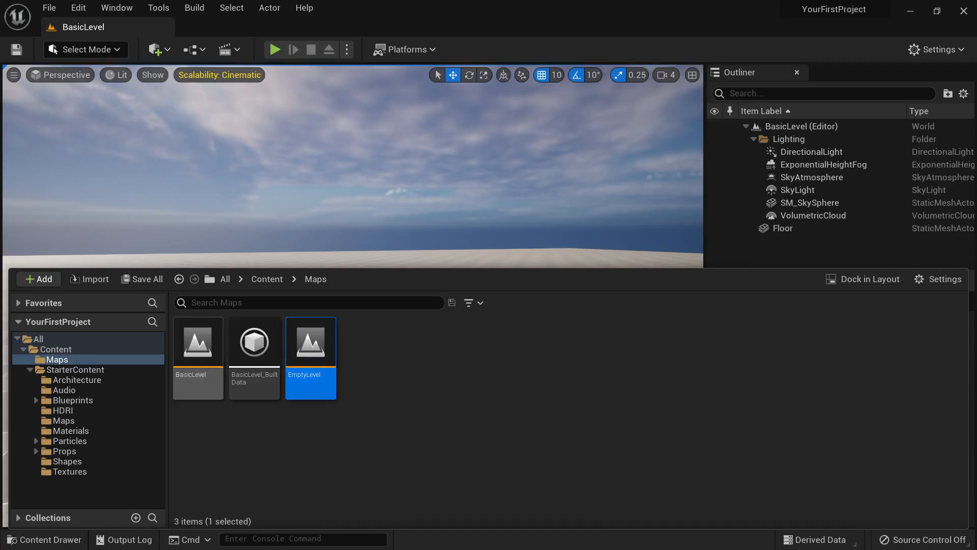
Open EmptyLevel and place a Directional Light from the Place Actors lights at about X 850, Y -70, Z 990
{"action": "double_click", "coordinate": [311, 346]}
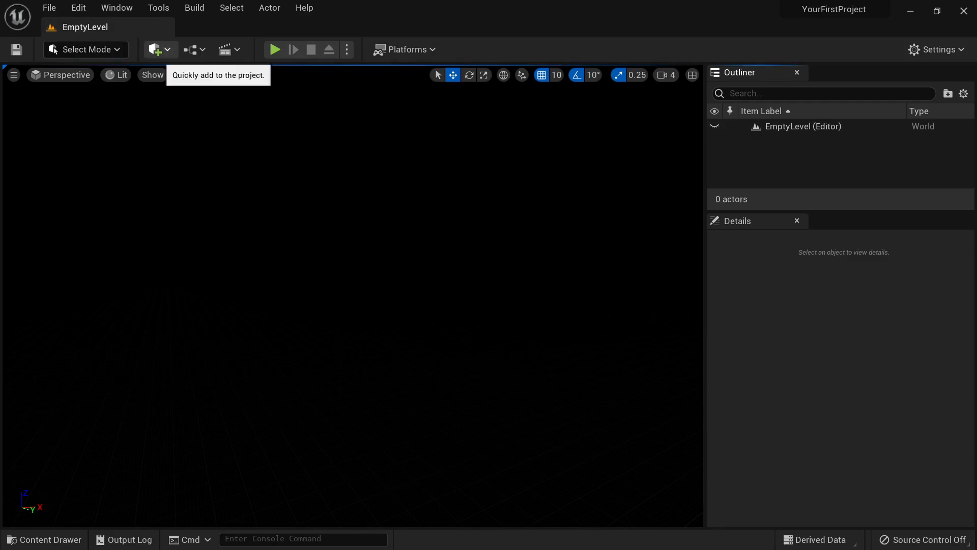
{"action": "left_click", "coordinate": [155, 50]}
{"action": "left_click", "coordinate": [212, 254]}
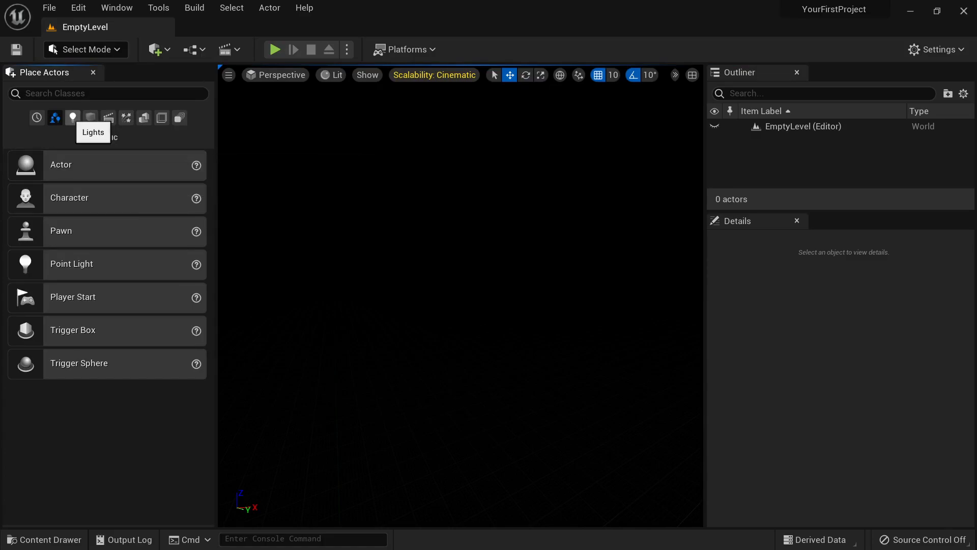
{"action": "left_click", "coordinate": [72, 118]}
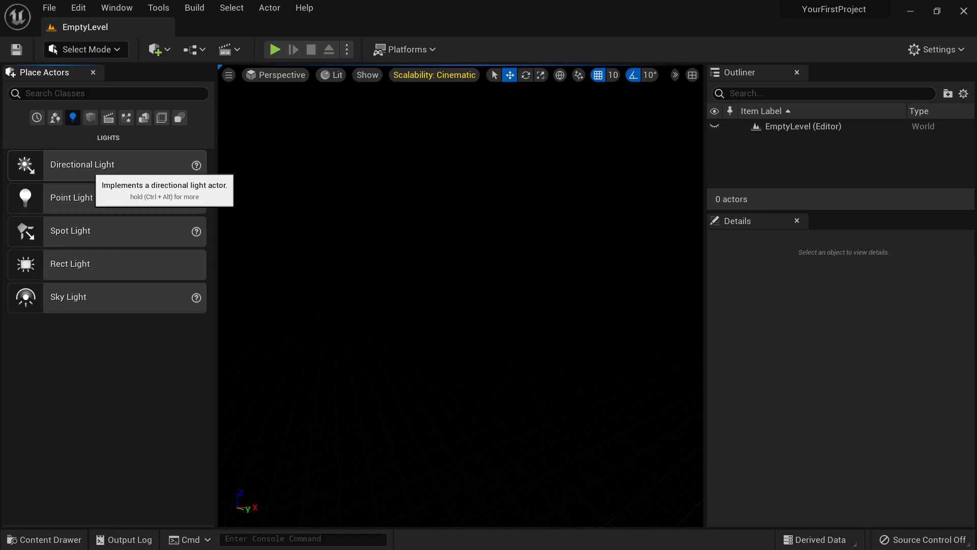
{"action": "left_click_drag", "start_coordinate": [92, 164], "coordinate": [412, 182]}
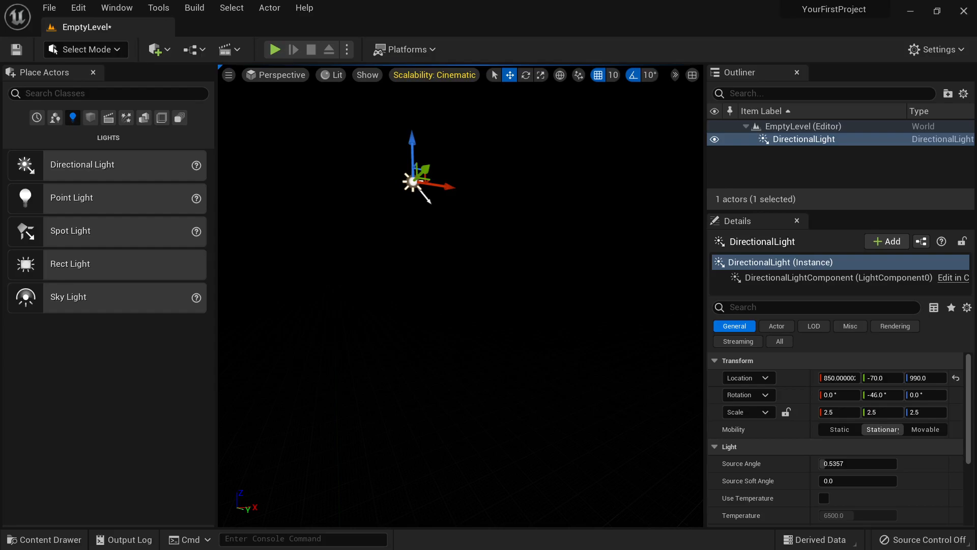
Place a Cube shape below the light at about X 890, Y -40, Z 520, and deselect it
{"action": "left_click", "coordinate": [90, 118]}
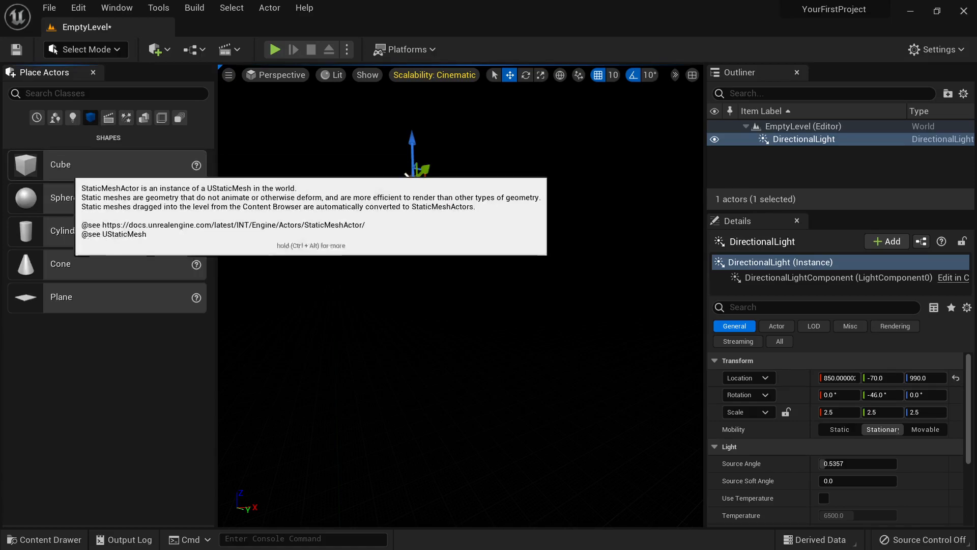
{"action": "left_click_drag", "start_coordinate": [73, 168], "coordinate": [433, 341]}
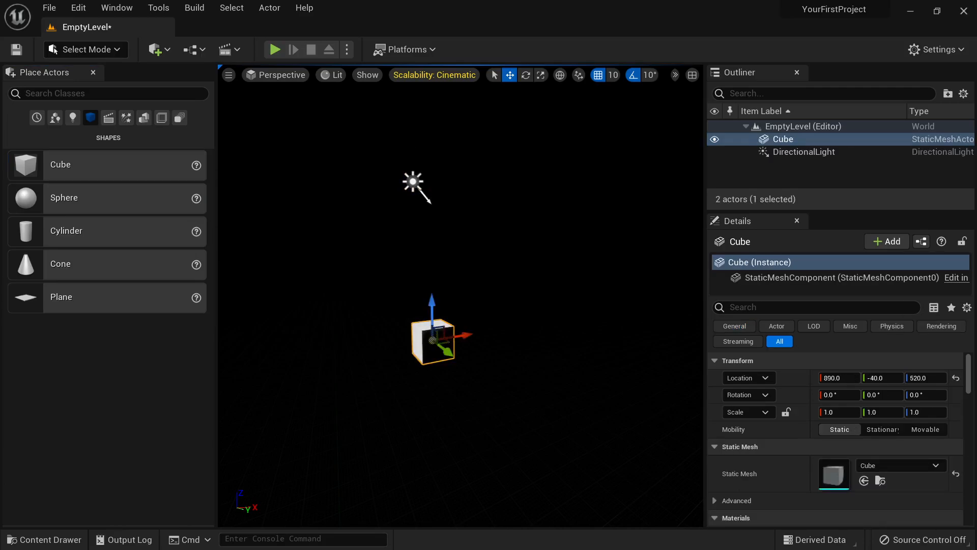
{"action": "key", "text": "Escape"}
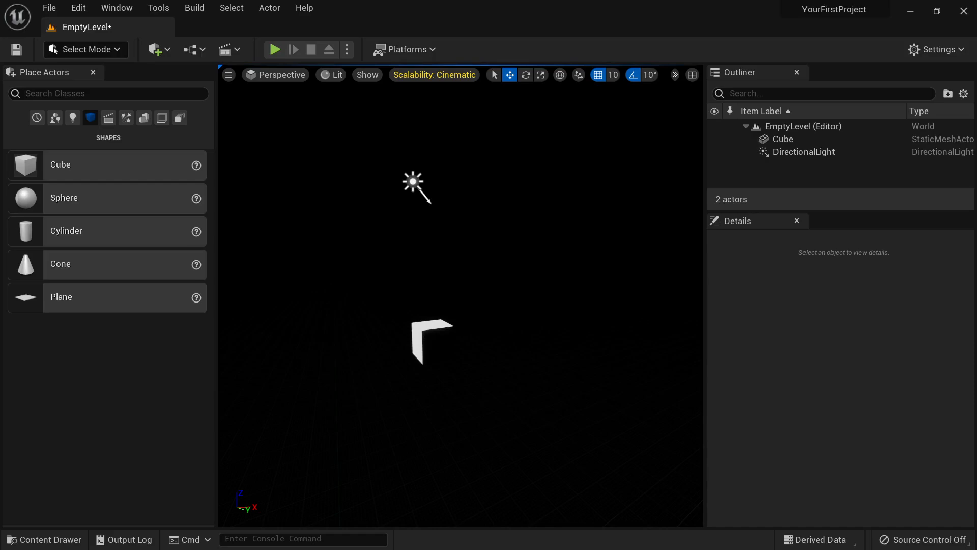
Delete the directional light and place a new Directional Light above the cube at about X 840, Y -70, Z 990
{"action": "left_click", "coordinate": [787, 151]}
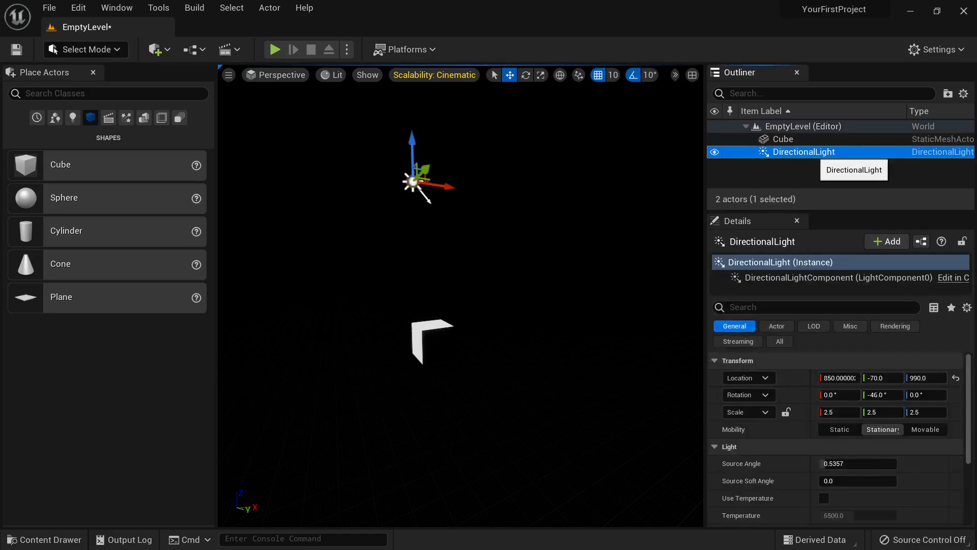
{"action": "key", "text": "Delete"}
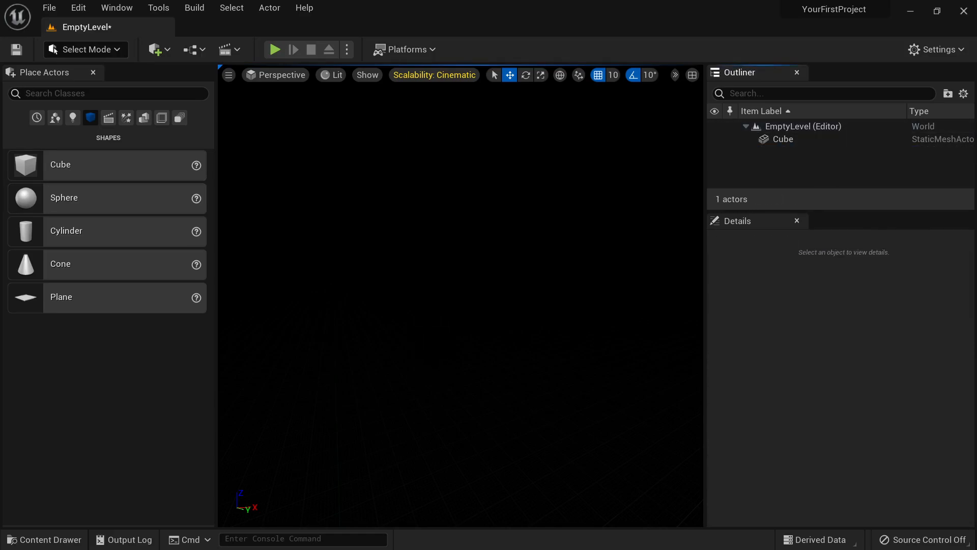
{"action": "left_click", "coordinate": [73, 117]}
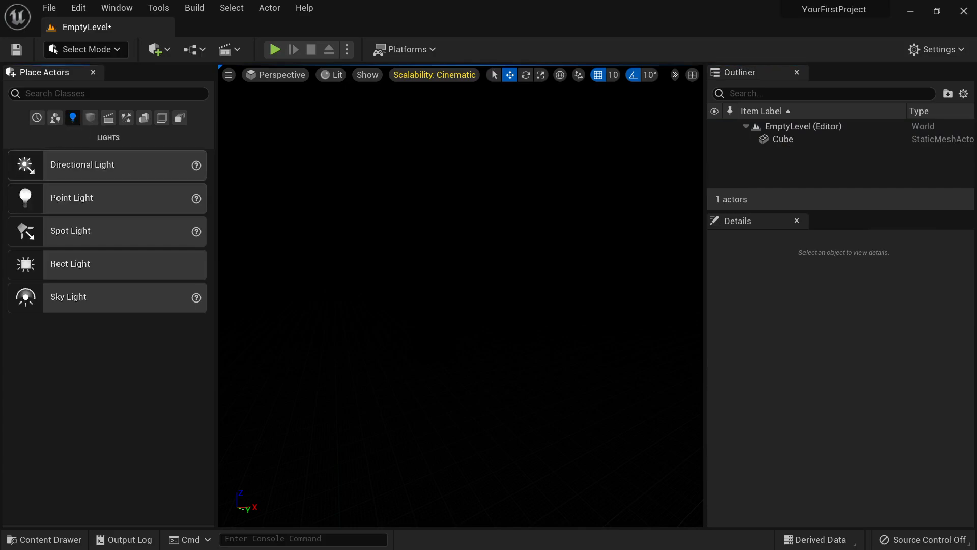
{"action": "left_click_drag", "start_coordinate": [82, 166], "coordinate": [845, 170]}
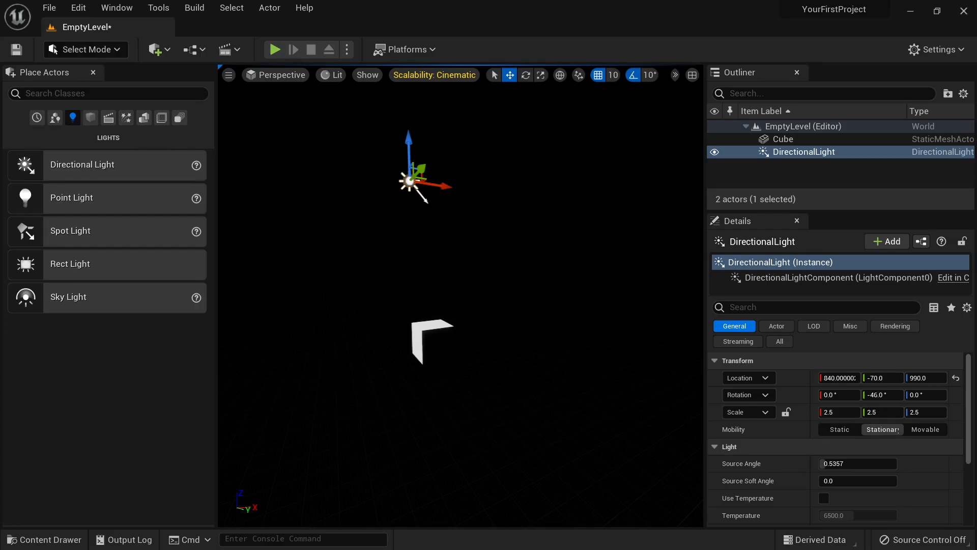
Place a Sky Atmosphere visual effect in the level at about X 620, Y -110, Z 860
{"action": "left_click", "coordinate": [126, 118]}
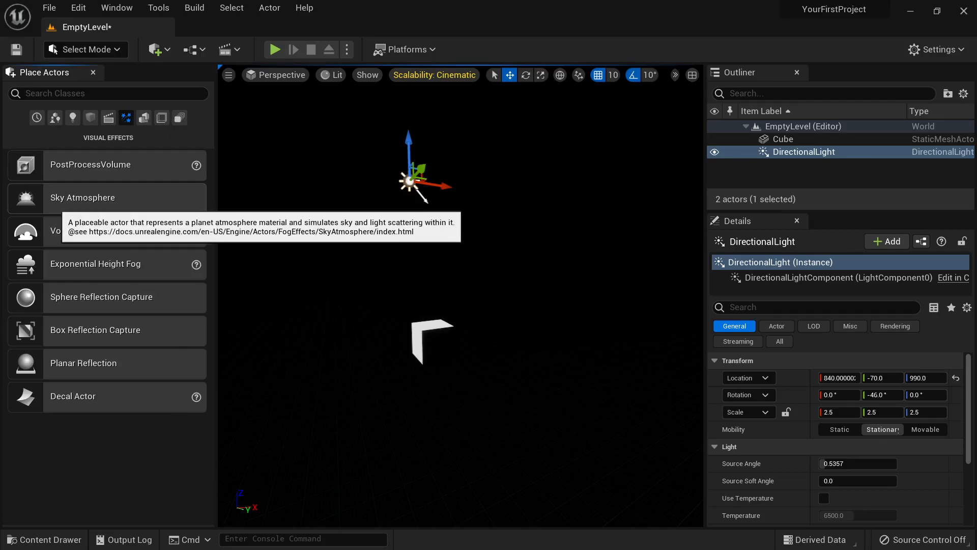
{"action": "left_click_drag", "start_coordinate": [82, 199], "coordinate": [326, 224]}
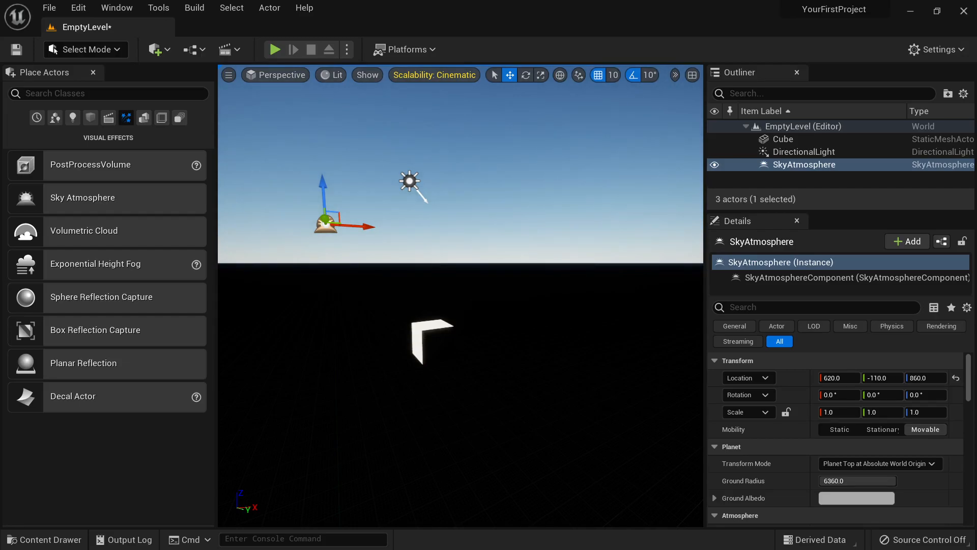
{"action": "right_click_drag", "start_coordinate": [461, 296], "coordinate": [667, 234]}
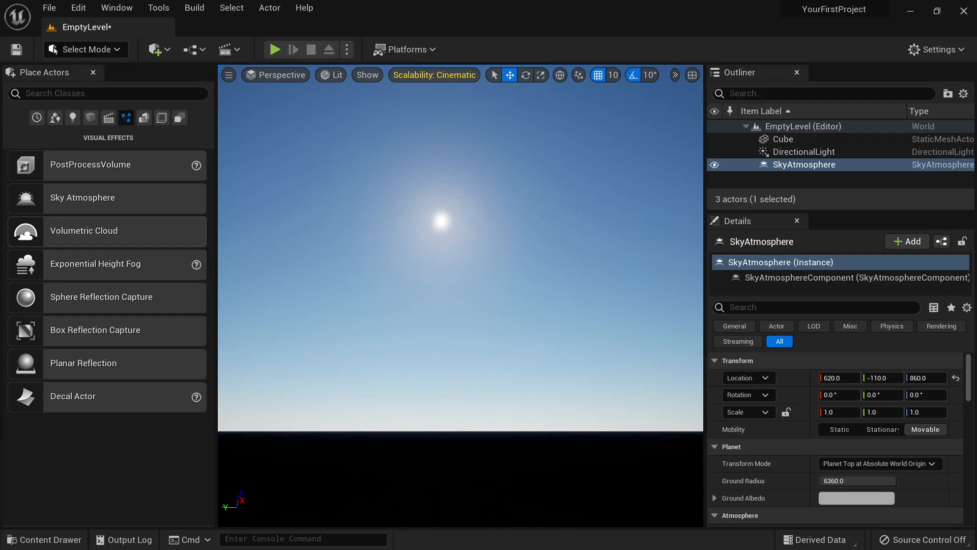
Place a Volumetric Cloud at about X 280, Y 770, Z 1220 and an Exponential Height Fog at about X 1190, Y 0, Z 720
{"action": "left_click_drag", "start_coordinate": [77, 231], "coordinate": [406, 212]}
{"action": "right_click_drag", "start_coordinate": [417, 224], "coordinate": [913, 205]}
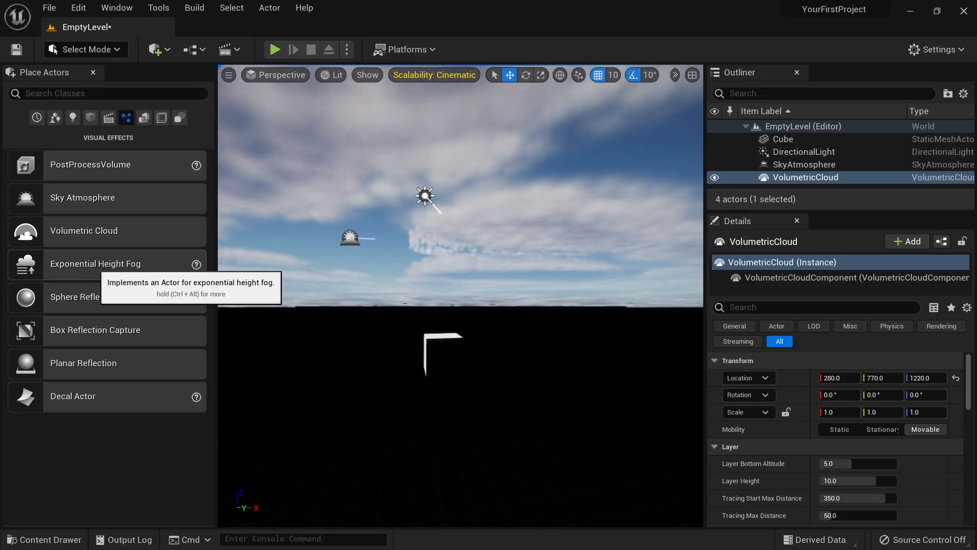
{"action": "left_click_drag", "start_coordinate": [76, 263], "coordinate": [541, 285]}
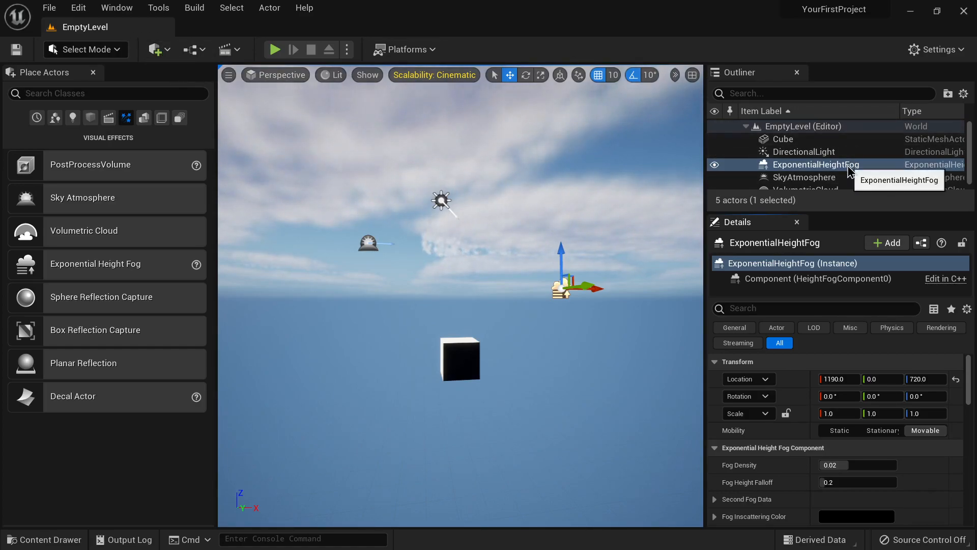
Close Place Actors and rotate the directional light to a low sun angle of about 29.5°, -2.9°, 152.2°
{"action": "left_click", "coordinate": [858, 153]}
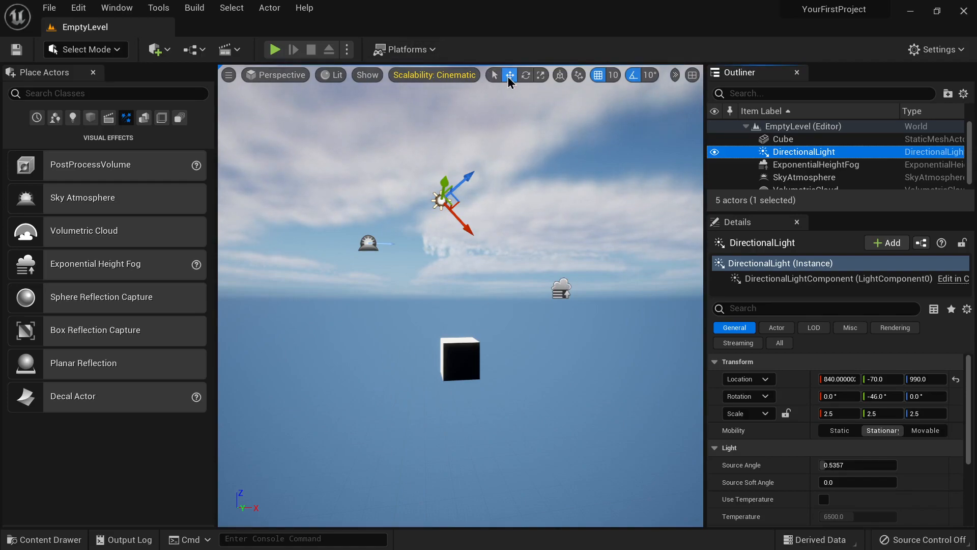
{"action": "left_click", "coordinate": [527, 75]}
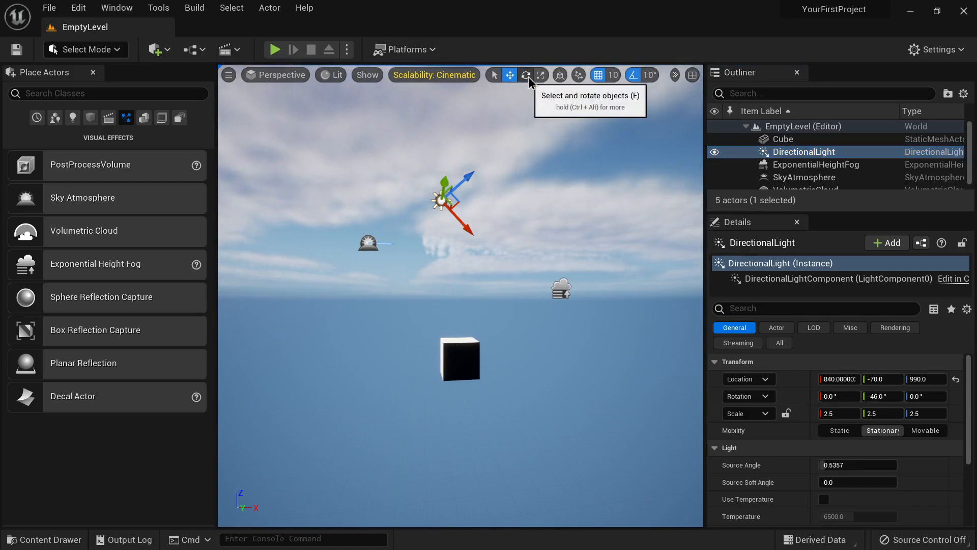
{"action": "left_click", "coordinate": [93, 72]}
{"action": "right_click_drag", "start_coordinate": [265, 214], "coordinate": [246, 199]}
{"action": "key", "text": "w"}
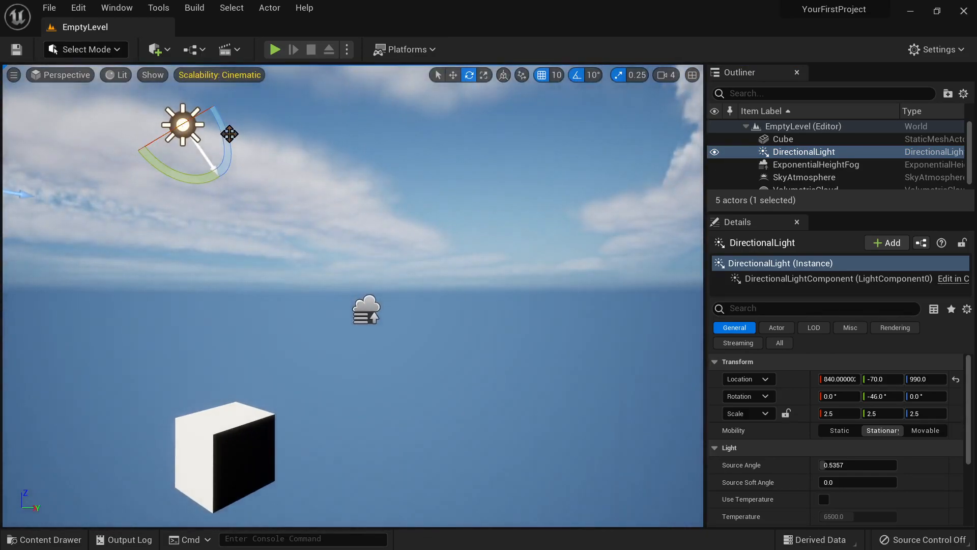
{"action": "mouse_move", "coordinate": [227, 135]}
{"action": "left_mouse_down"}
{"action": "mouse_move", "coordinate": [244, 178]}
{"action": "mouse_move", "coordinate": [234, 119]}
{"action": "mouse_move", "coordinate": [219, 163]}
{"action": "mouse_move", "coordinate": [163, 168]}
{"action": "mouse_move", "coordinate": [142, 124]}
{"action": "mouse_move", "coordinate": [166, 168]}
{"action": "mouse_move", "coordinate": [197, 190]}
{"action": "mouse_move", "coordinate": [227, 197]}
{"action": "mouse_move", "coordinate": [245, 181]}
{"action": "mouse_move", "coordinate": [240, 133]}
{"action": "mouse_move", "coordinate": [238, 149]}
{"action": "left_mouse_up"}
{"action": "right_click_drag", "start_coordinate": [265, 236], "coordinate": [232, 239]}
{"action": "key", "text": "ctrl+l"}
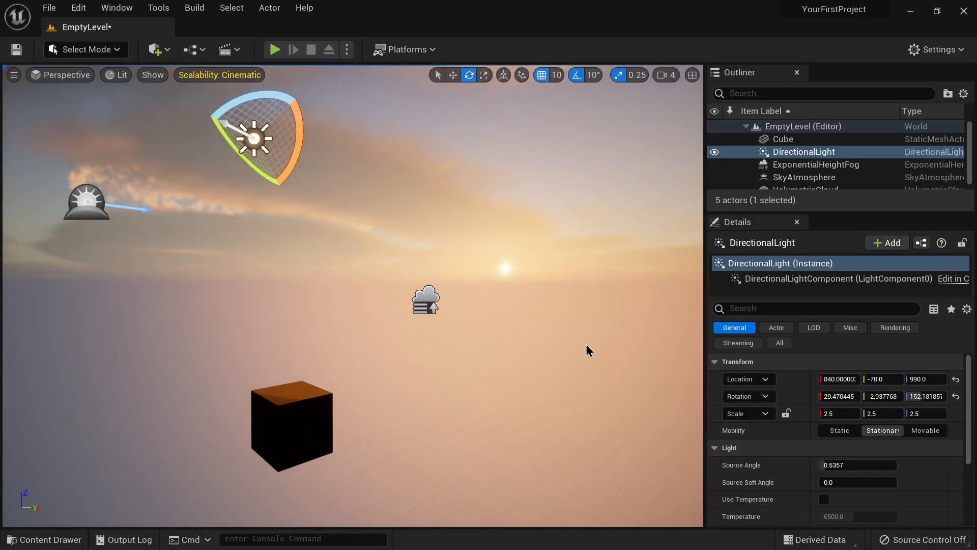
Adjust the directional light's Source Angle to about 0.98
{"action": "scroll", "coordinate": [814, 431], "scroll_direction": "down", "scroll_amount": 2}
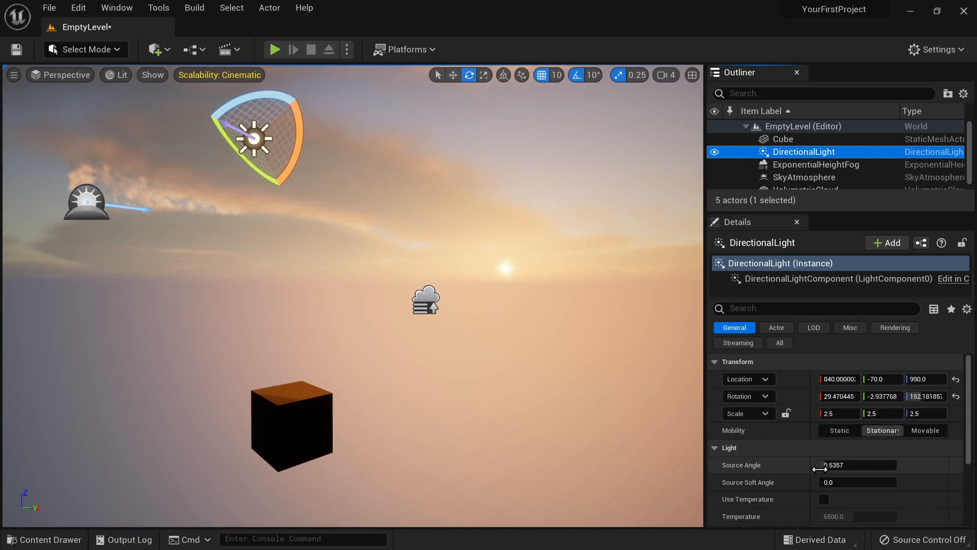
{"action": "left_click_drag", "start_coordinate": [825, 467], "coordinate": [829, 468]}
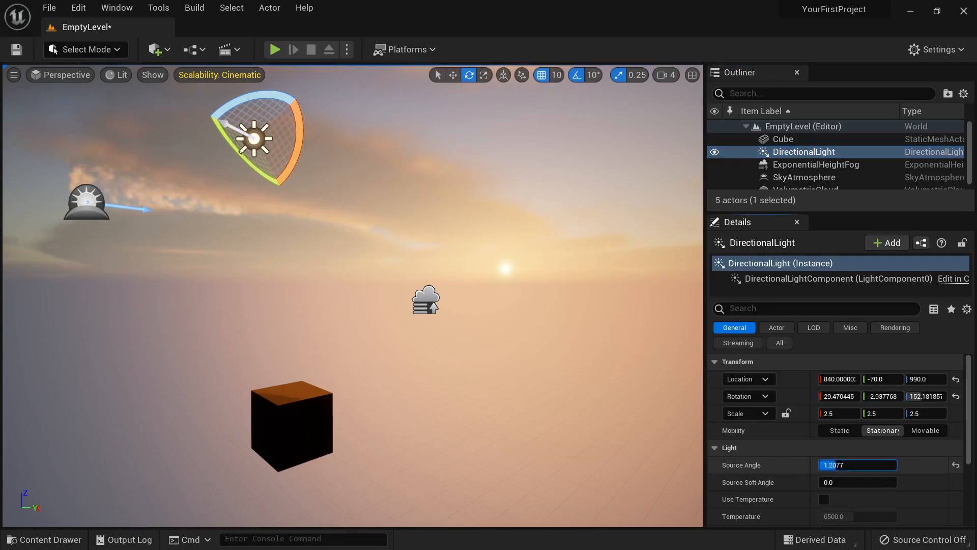
{"action": "left_click_drag", "start_coordinate": [828, 465], "coordinate": [820, 464]}
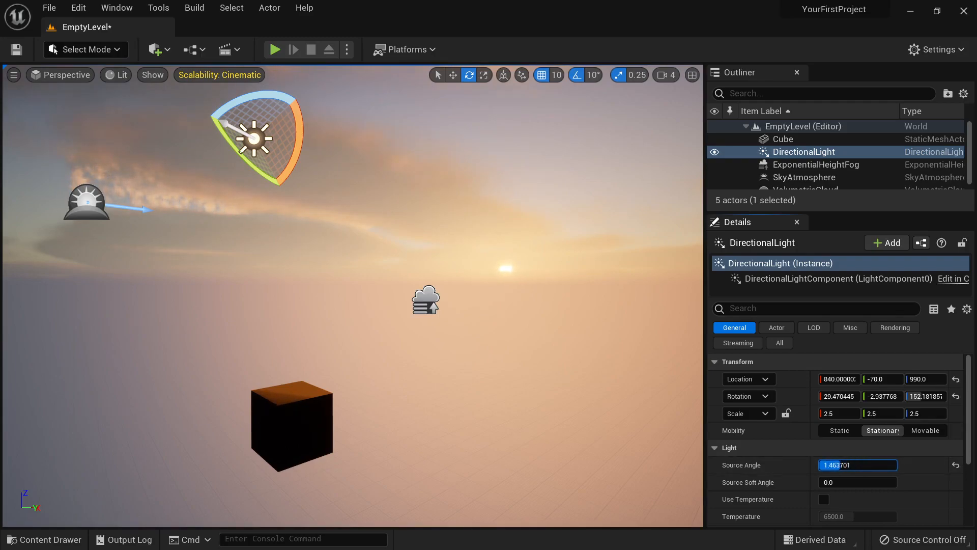
{"action": "left_click_drag", "start_coordinate": [820, 465], "coordinate": [821, 465]}
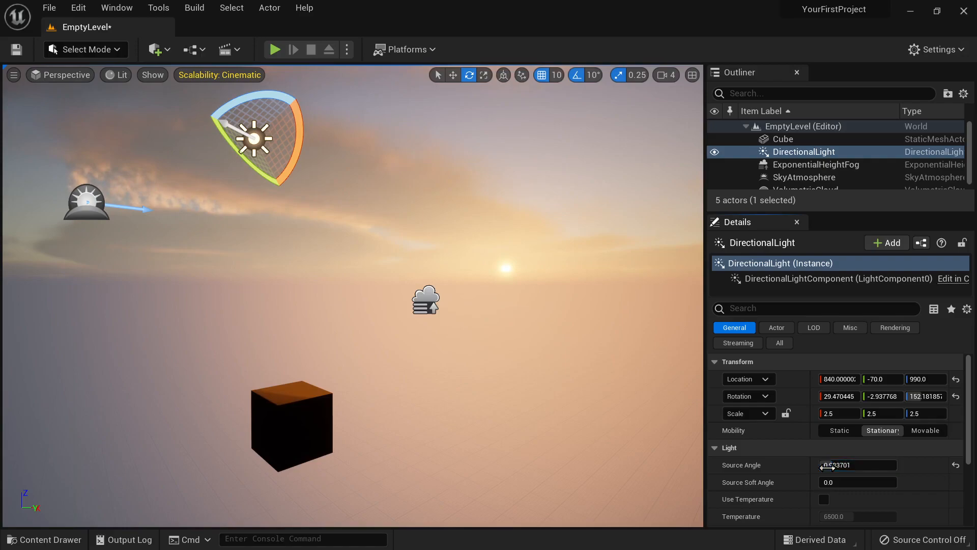
Enable Use Temperature for the directional light and set its Temperature to 12000
{"action": "scroll", "coordinate": [822, 484], "scroll_direction": "down", "scroll_amount": 2}
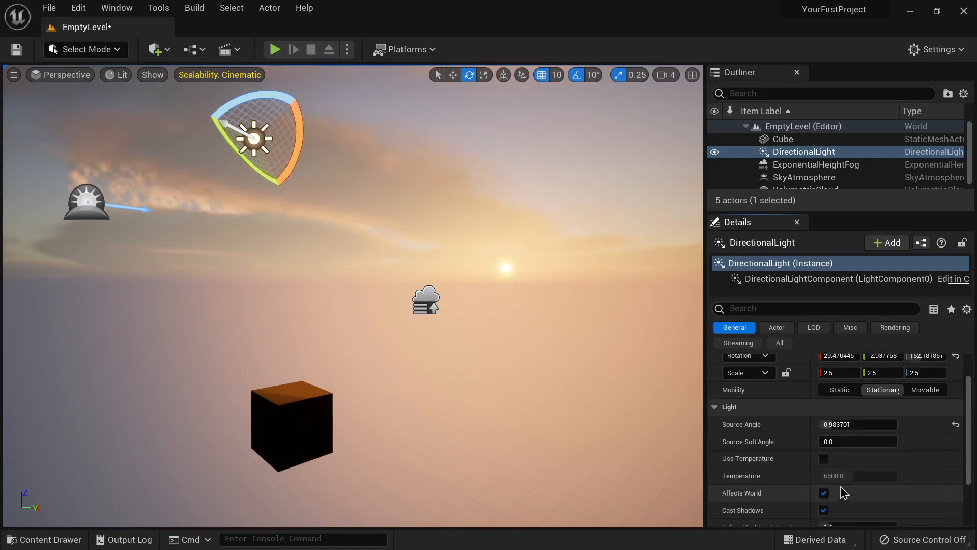
{"action": "left_click", "coordinate": [824, 459]}
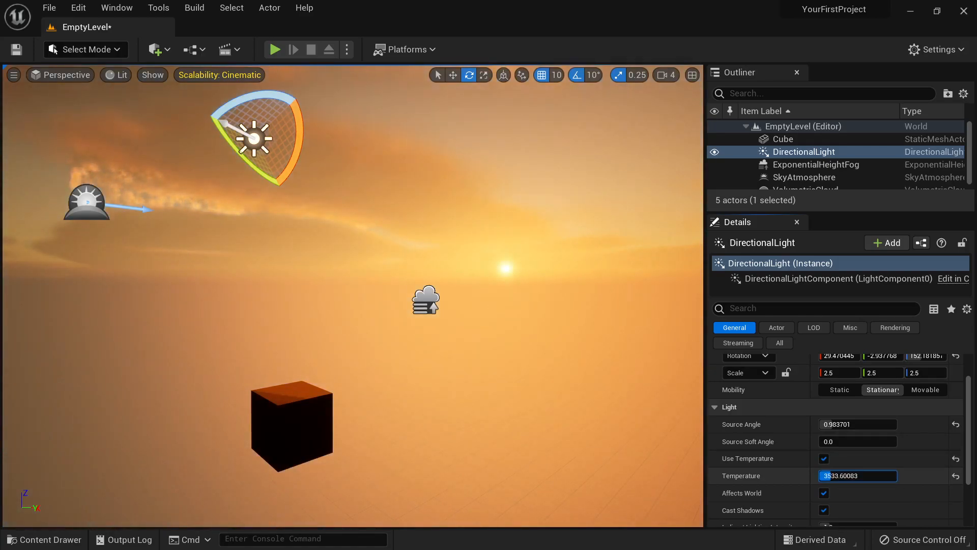
{"action": "left_click_drag", "start_coordinate": [827, 476], "coordinate": [891, 476]}
{"action": "type", "text": "12000"}
{"action": "key", "text": "Return"}
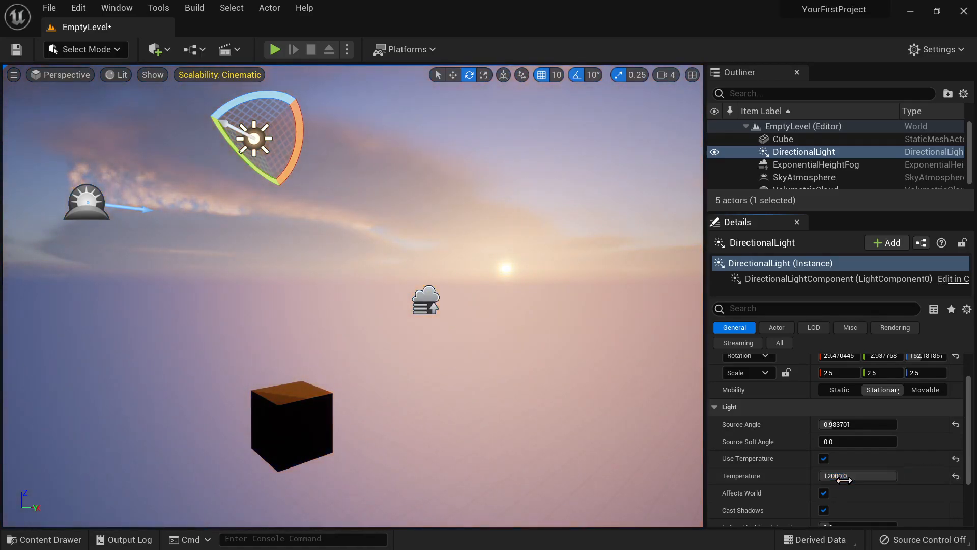
Set the directional light's Intensity to 150 lux and reduce it to about 20.8 lux
{"action": "scroll", "coordinate": [840, 479], "scroll_direction": "down", "scroll_amount": 1}
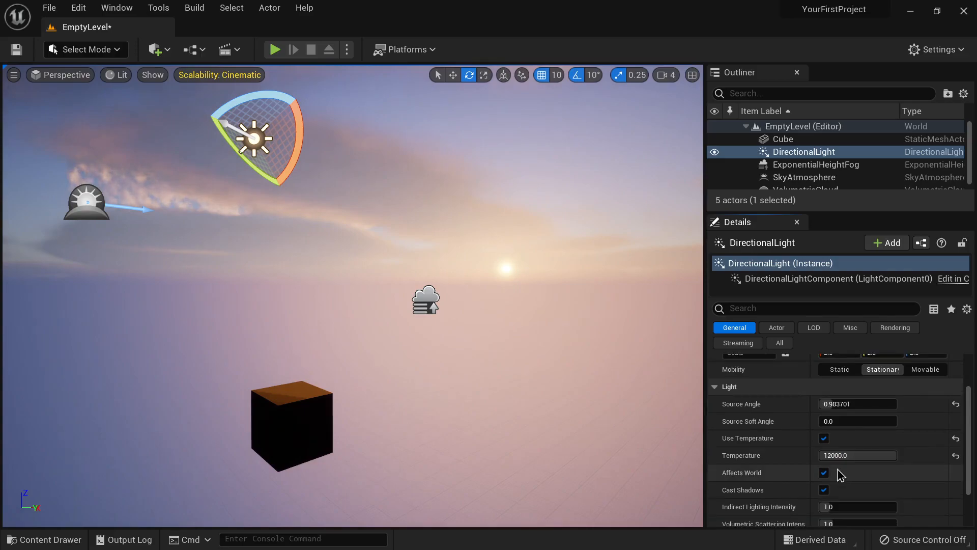
{"action": "scroll", "coordinate": [839, 468], "scroll_direction": "down", "scroll_amount": 1}
{"action": "scroll", "coordinate": [861, 443], "scroll_direction": "down", "scroll_amount": 2}
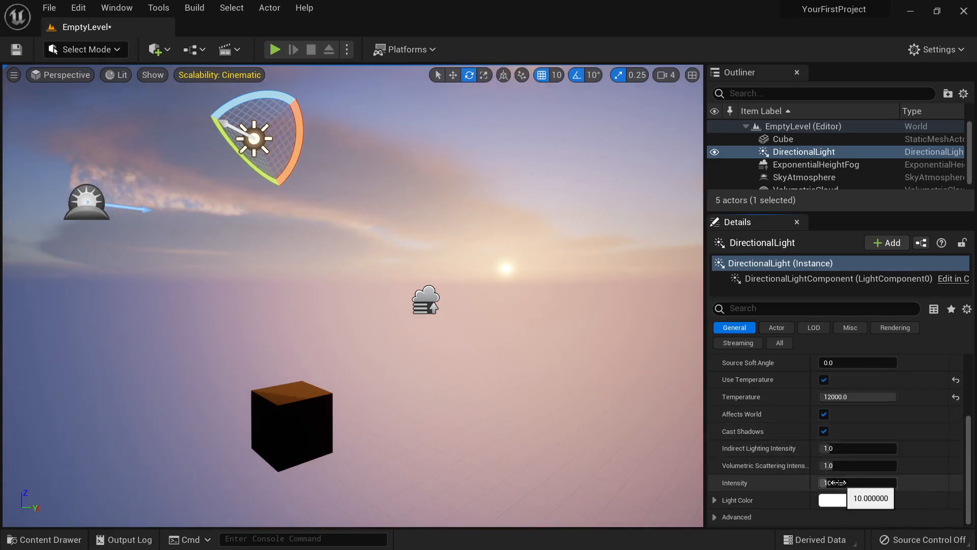
{"action": "left_click_drag", "start_coordinate": [833, 483], "coordinate": [862, 482]}
{"action": "type", "text": "150"}
{"action": "key", "text": "Return"}
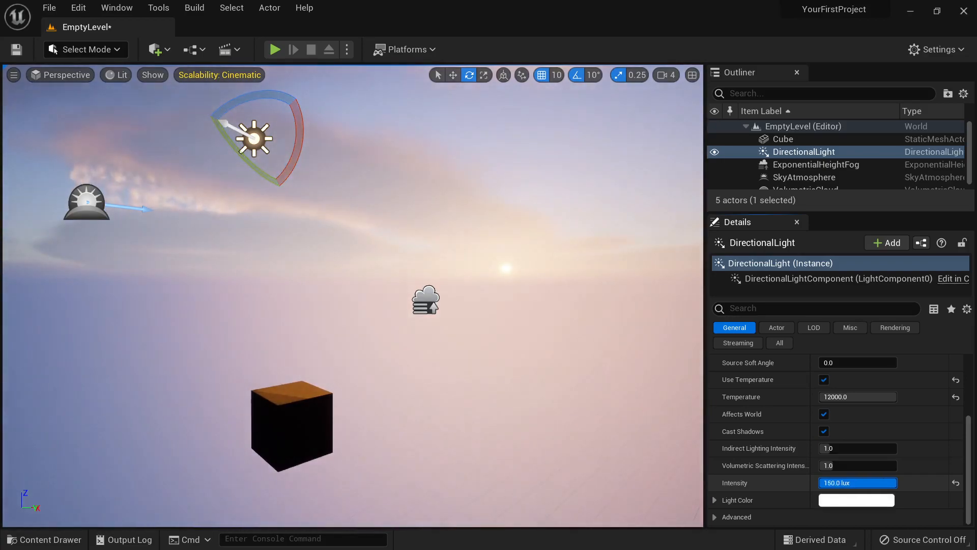
{"action": "left_click_drag", "start_coordinate": [860, 482], "coordinate": [836, 484]}
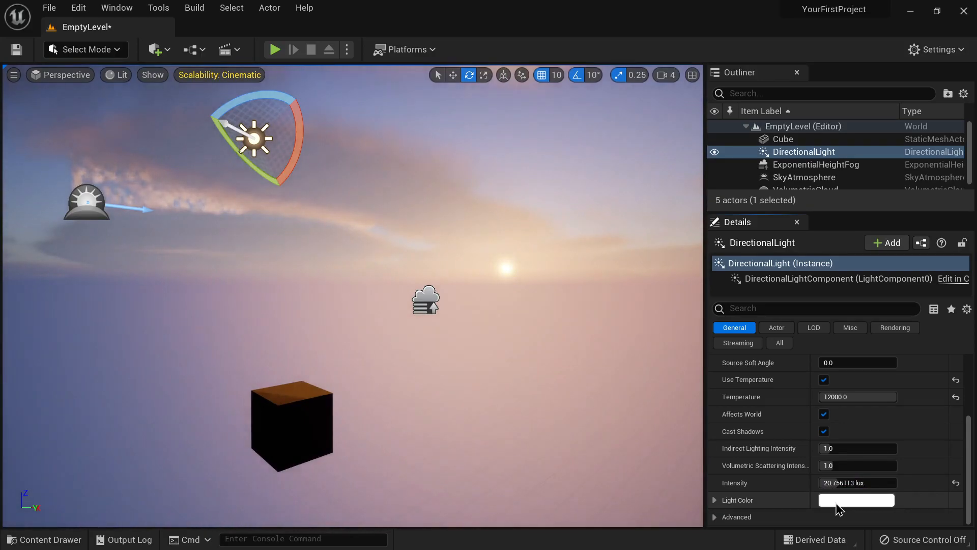
Change the directional light's Light Color to a pale green
{"action": "left_click", "coordinate": [838, 503]}
{"action": "left_click_drag", "start_coordinate": [725, 230], "coordinate": [831, 188]}
{"action": "left_click_drag", "start_coordinate": [744, 287], "coordinate": [722, 294]}
{"action": "left_click", "coordinate": [844, 490]}
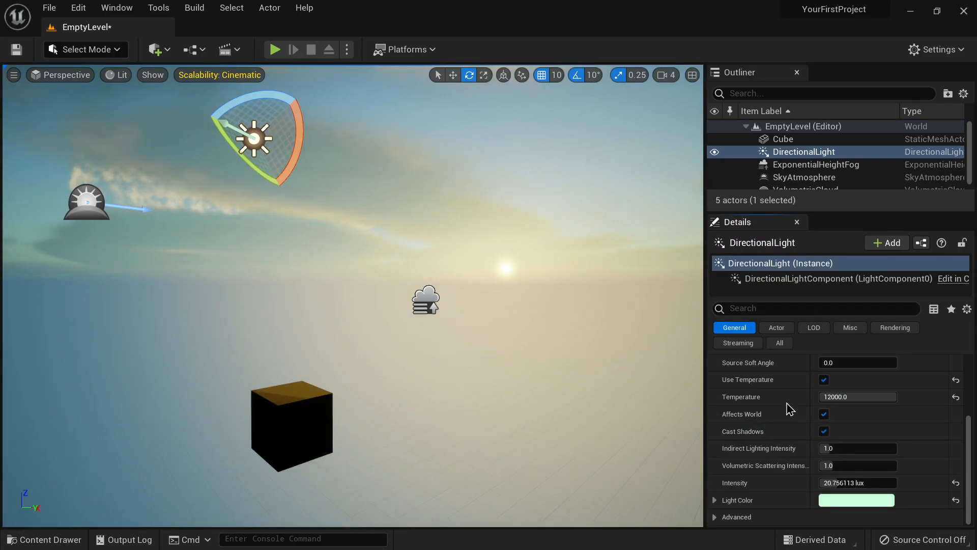
Reset the directional light's Source Angle, Use Temperature, Intensity and Light Color to their defaults
{"action": "scroll", "coordinate": [768, 458], "scroll_direction": "up", "scroll_amount": 3}
{"action": "scroll", "coordinate": [771, 455], "scroll_direction": "down", "scroll_amount": 2}
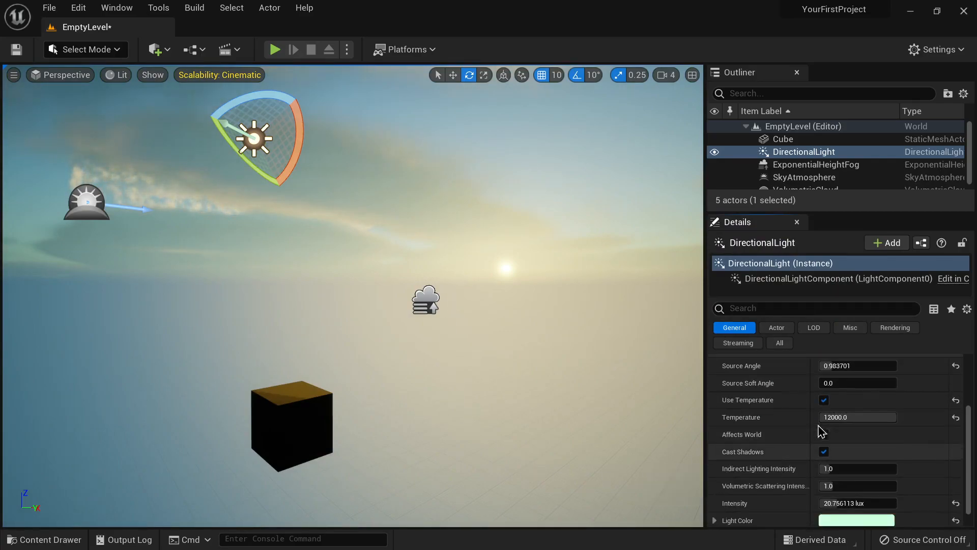
{"action": "left_click", "coordinate": [956, 367]}
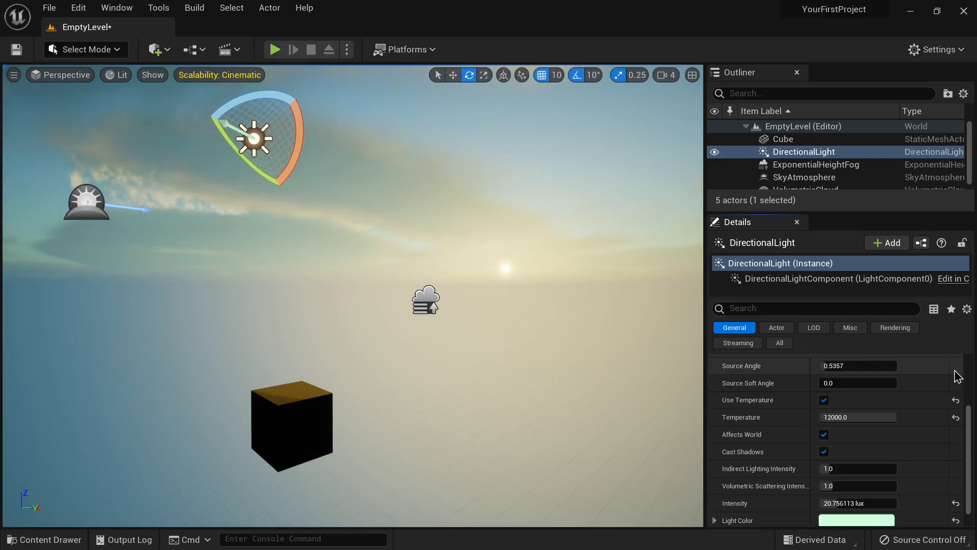
{"action": "left_click", "coordinate": [956, 401]}
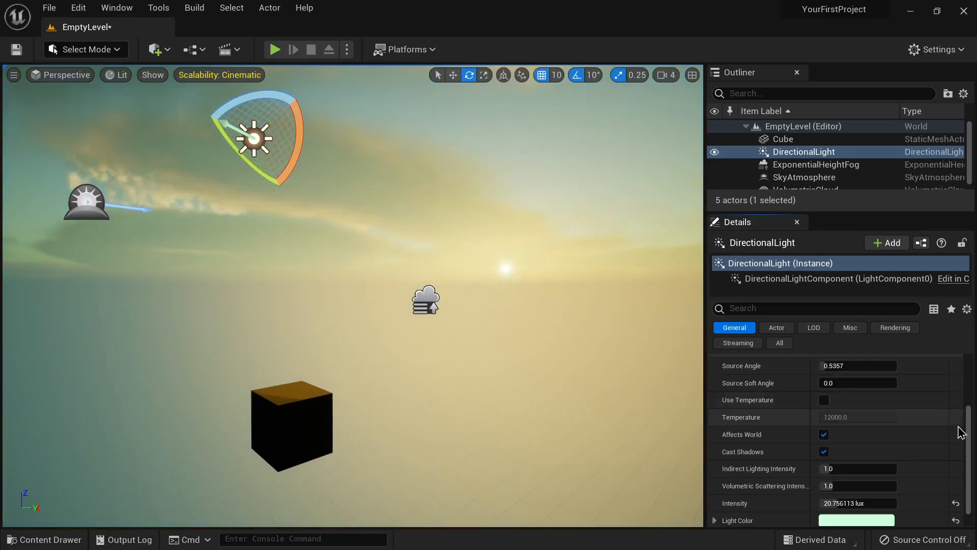
{"action": "left_click", "coordinate": [955, 503]}
{"action": "left_click", "coordinate": [955, 520]}
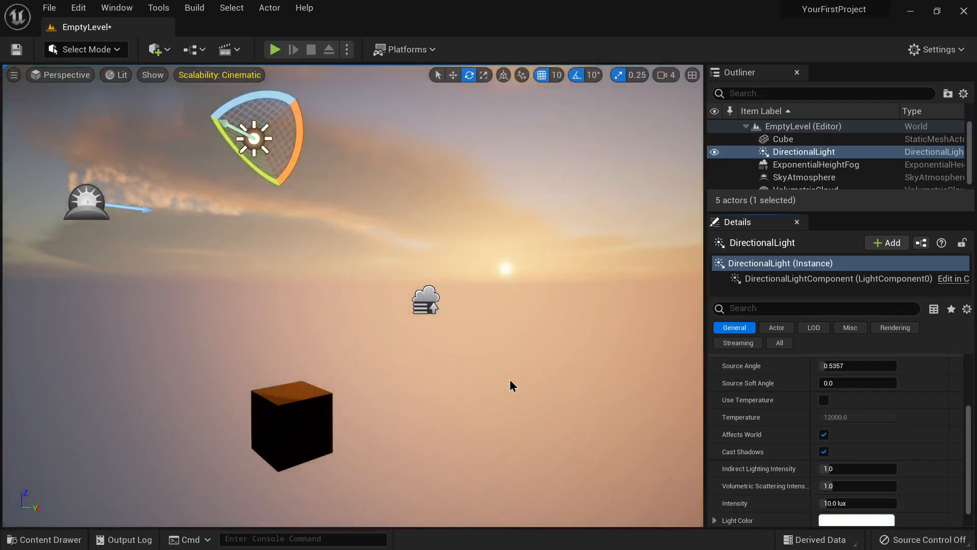
Set the SkyAtmosphere actor's Ground Radius to 7000 and reset it to its default
{"action": "left_click", "coordinate": [425, 300]}
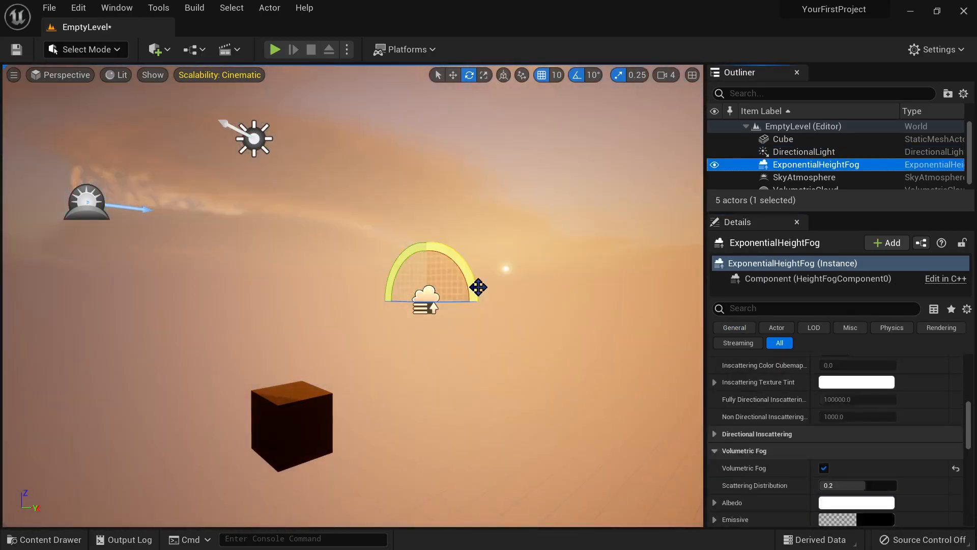
{"action": "left_click", "coordinate": [804, 177]}
{"action": "scroll", "coordinate": [813, 393], "scroll_direction": "up", "scroll_amount": 2}
{"action": "scroll", "coordinate": [816, 394], "scroll_direction": "up", "scroll_amount": 4}
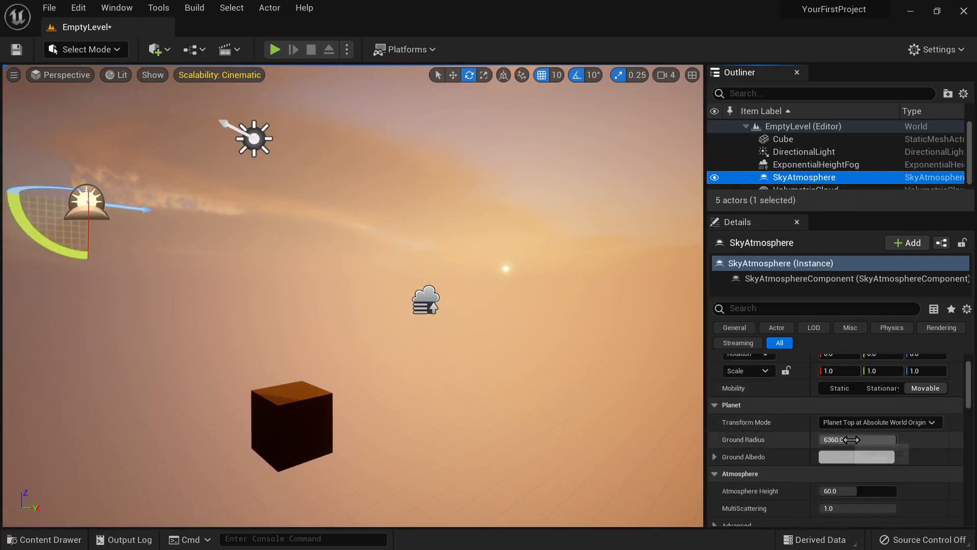
{"action": "left_click_drag", "start_coordinate": [858, 440], "coordinate": [896, 440]}
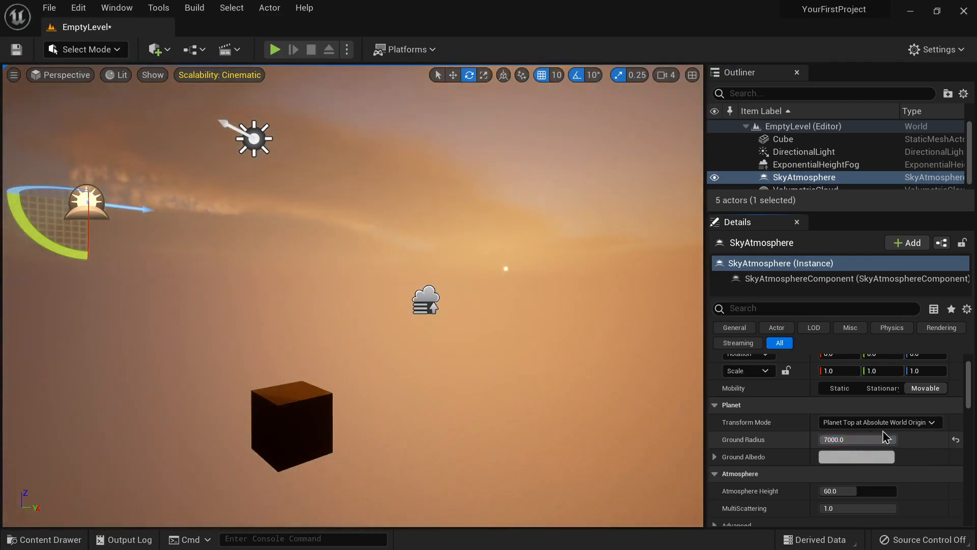
{"action": "left_click", "coordinate": [956, 440]}
{"action": "scroll", "coordinate": [898, 454], "scroll_direction": "down", "scroll_amount": 3}
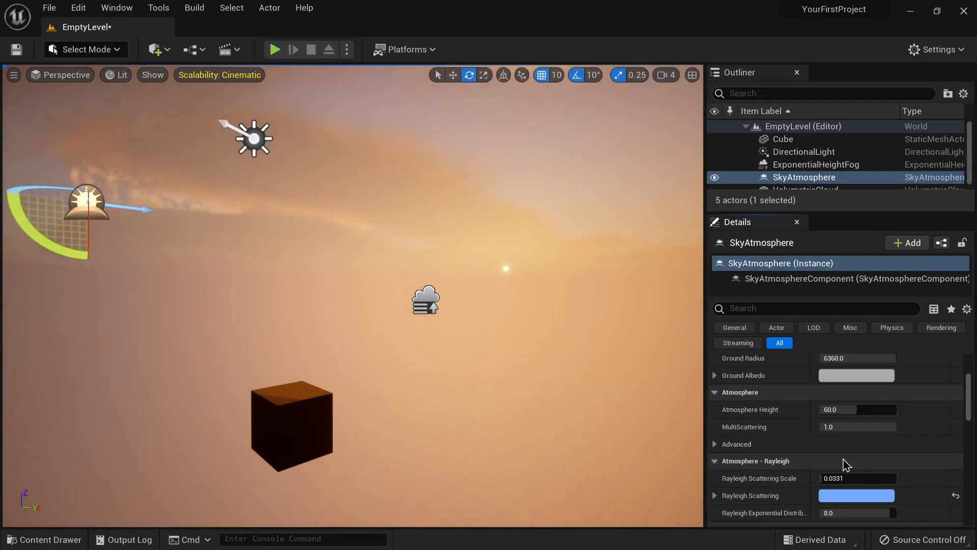
Reset the directional light's Rotation to its default value
{"action": "left_click", "coordinate": [815, 151]}
{"action": "scroll", "coordinate": [799, 410], "scroll_direction": "up", "scroll_amount": 5}
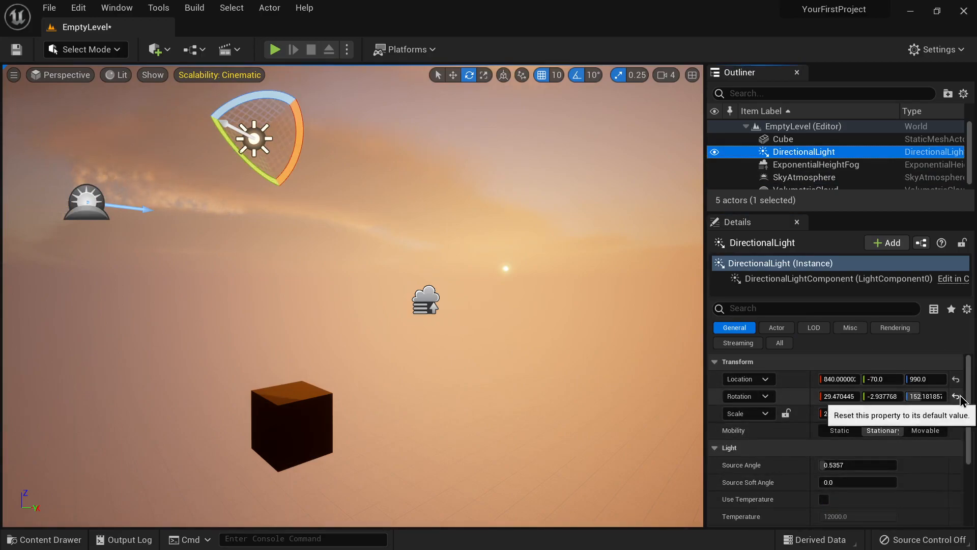
{"action": "left_click", "coordinate": [956, 396]}
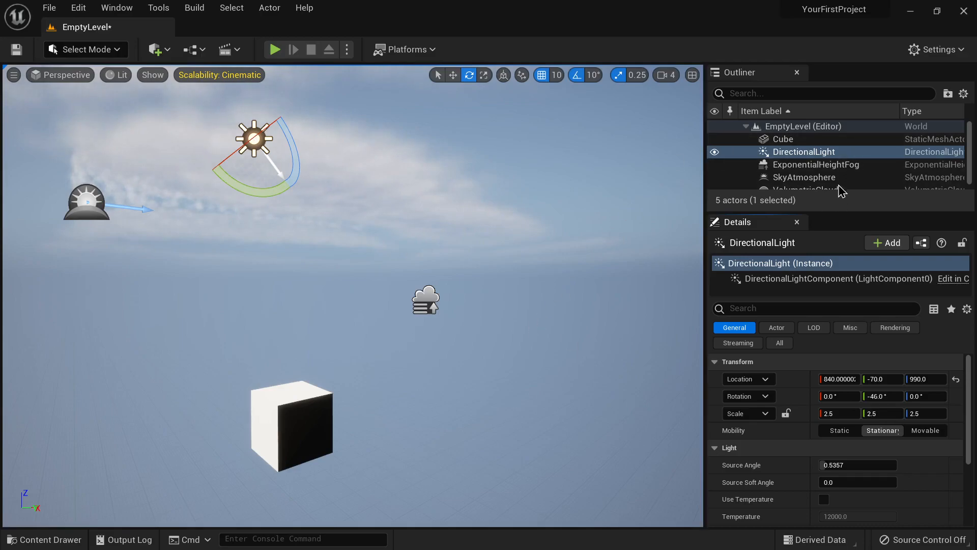
Raise the SkyAtmosphere actor's Rayleigh Scattering Scale to about 0.43
{"action": "left_click", "coordinate": [824, 178]}
{"action": "scroll", "coordinate": [810, 377], "scroll_direction": "down", "scroll_amount": 4}
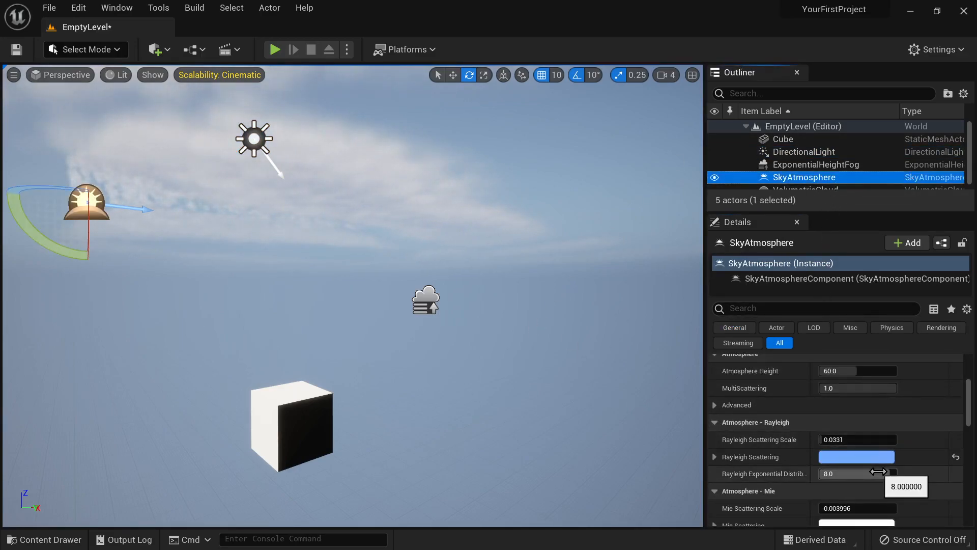
{"action": "left_click_drag", "start_coordinate": [835, 439], "coordinate": [866, 439]}
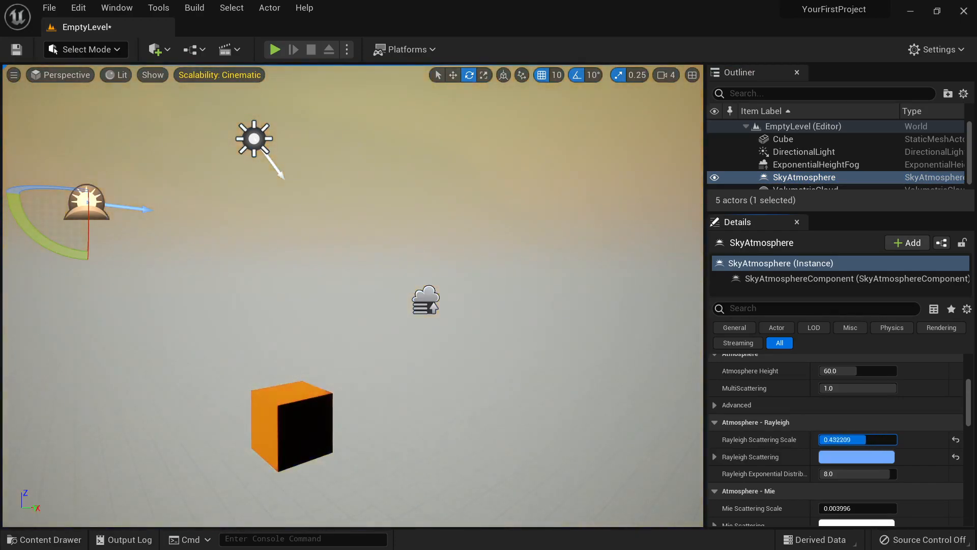
Change the SkyAtmosphere actor's Rayleigh Scattering colour to a pale periwinkle blue, hex sRGB A2B3FF
{"action": "left_click", "coordinate": [857, 457]}
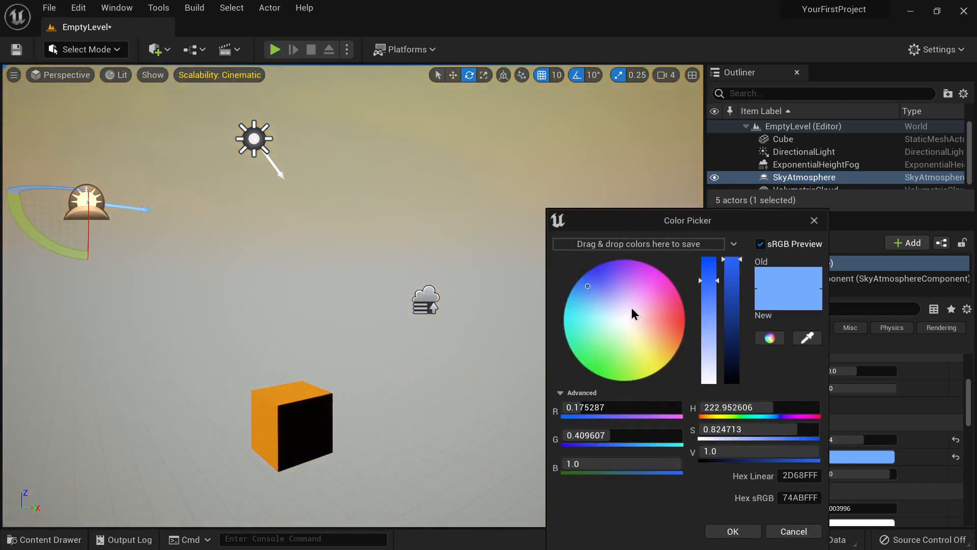
{"action": "mouse_move", "coordinate": [649, 315]}
{"action": "left_mouse_down"}
{"action": "mouse_move", "coordinate": [663, 297]}
{"action": "mouse_move", "coordinate": [642, 284]}
{"action": "mouse_move", "coordinate": [600, 283]}
{"action": "mouse_move", "coordinate": [604, 275]}
{"action": "mouse_move", "coordinate": [587, 298]}
{"action": "mouse_move", "coordinate": [600, 292]}
{"action": "left_mouse_up"}
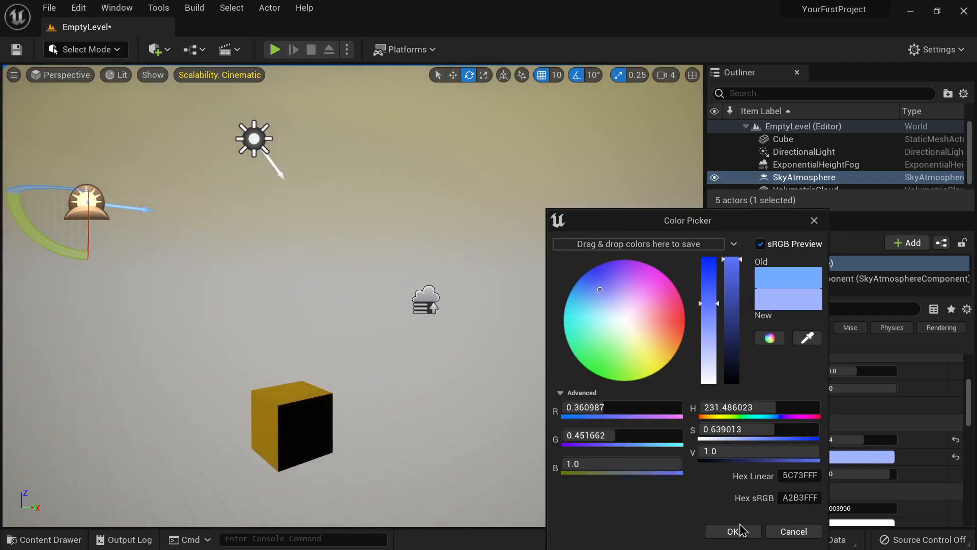
{"action": "left_click", "coordinate": [736, 530]}
Lower the Rayleigh Scattering Scale to about 0.09, and restore the original Rayleigh Scattering Scale and colour
{"action": "left_click_drag", "start_coordinate": [865, 440], "coordinate": [830, 440]}
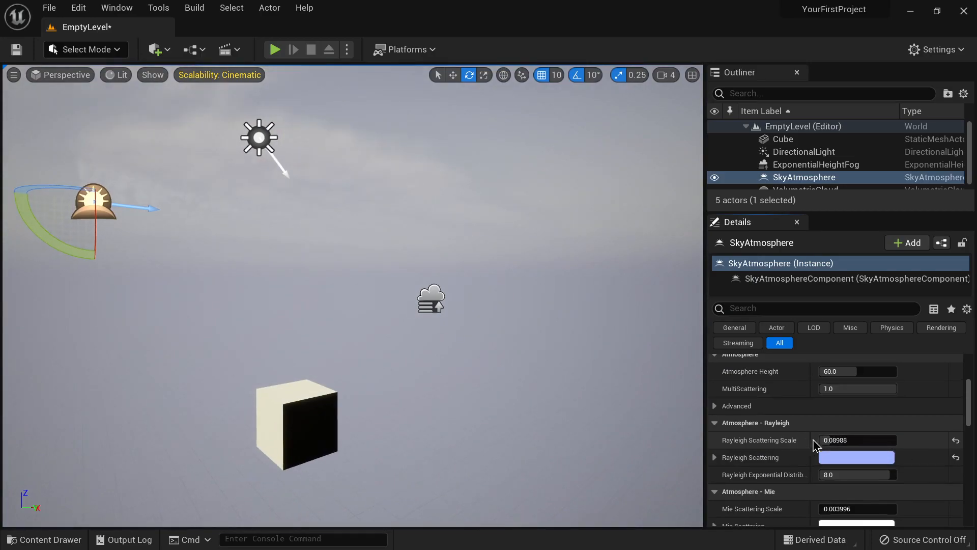
{"action": "left_click", "coordinate": [957, 439]}
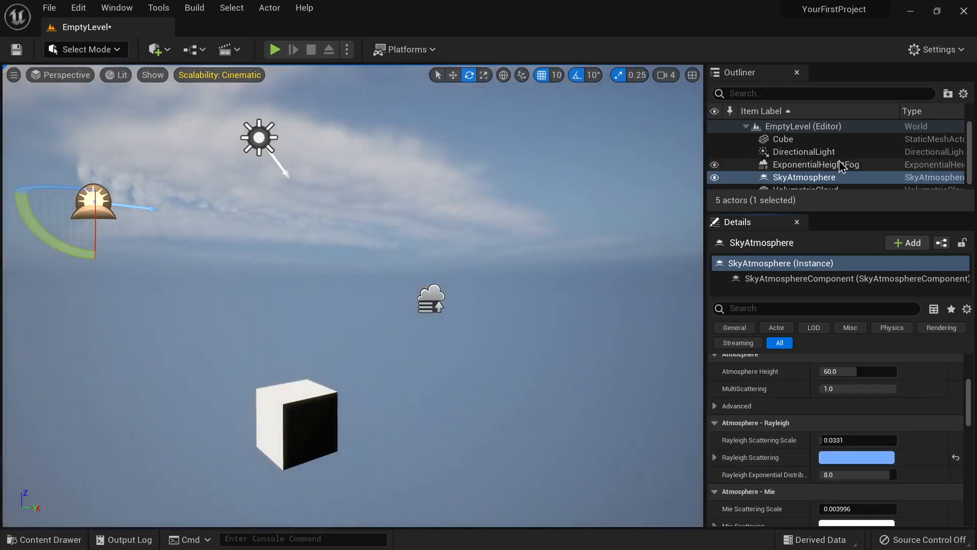
Set VolumetricCloud's Layer Bottom Altitude to about 4.09, Layer Height to about 8.63, Tracing Start Max Distance to about 232 and Tracing Max Distance to about 238
{"action": "scroll", "coordinate": [781, 164], "scroll_direction": "down", "scroll_amount": 1}
{"action": "left_click", "coordinate": [809, 183]}
{"action": "scroll", "coordinate": [843, 470], "scroll_direction": "up", "scroll_amount": 3}
{"action": "scroll", "coordinate": [843, 471], "scroll_direction": "up", "scroll_amount": 3}
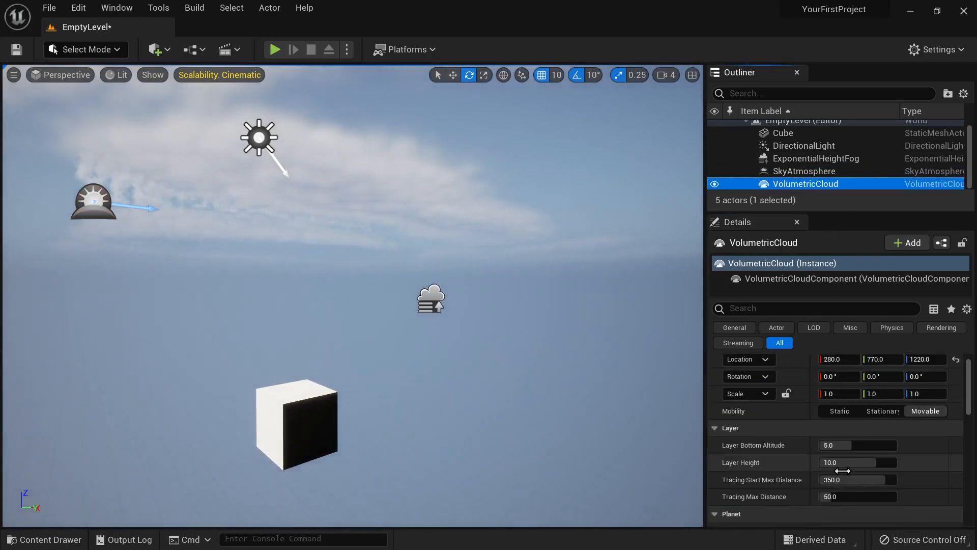
{"action": "left_click_drag", "start_coordinate": [857, 439], "coordinate": [843, 444]}
{"action": "mouse_move", "coordinate": [835, 444]}
{"action": "left_mouse_down"}
{"action": "mouse_move", "coordinate": [866, 445]}
{"action": "mouse_move", "coordinate": [869, 461]}
{"action": "mouse_move", "coordinate": [860, 461]}
{"action": "mouse_move", "coordinate": [870, 460]}
{"action": "left_mouse_up"}
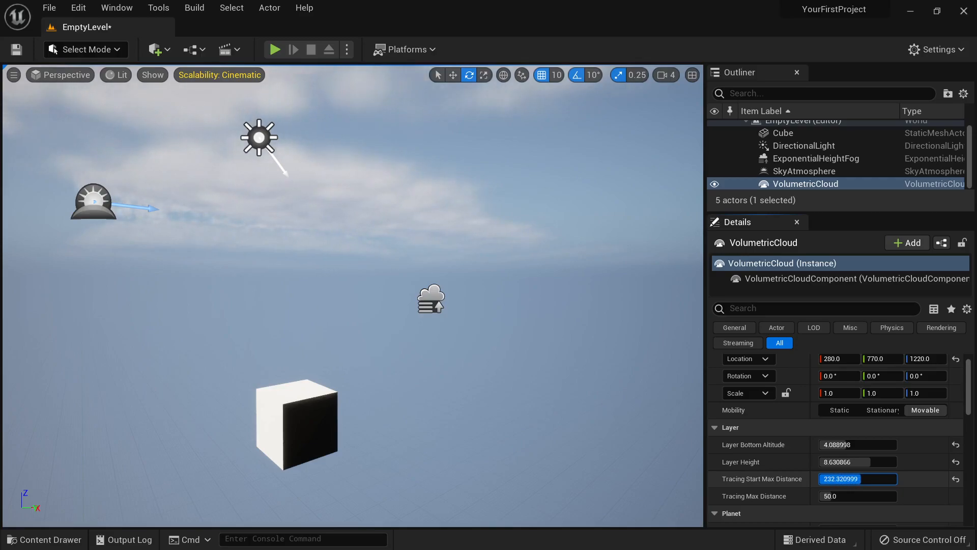
{"action": "left_click_drag", "start_coordinate": [860, 497], "coordinate": [885, 497]}
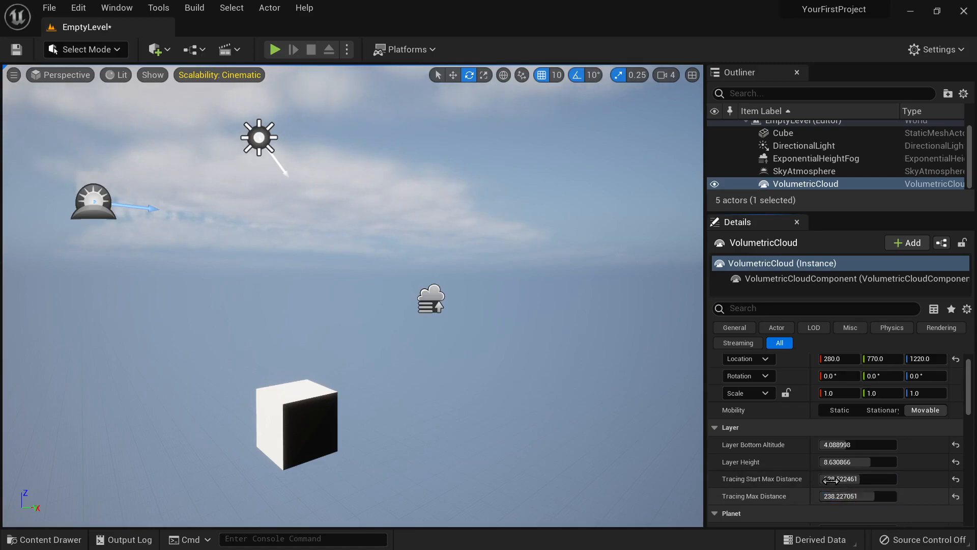